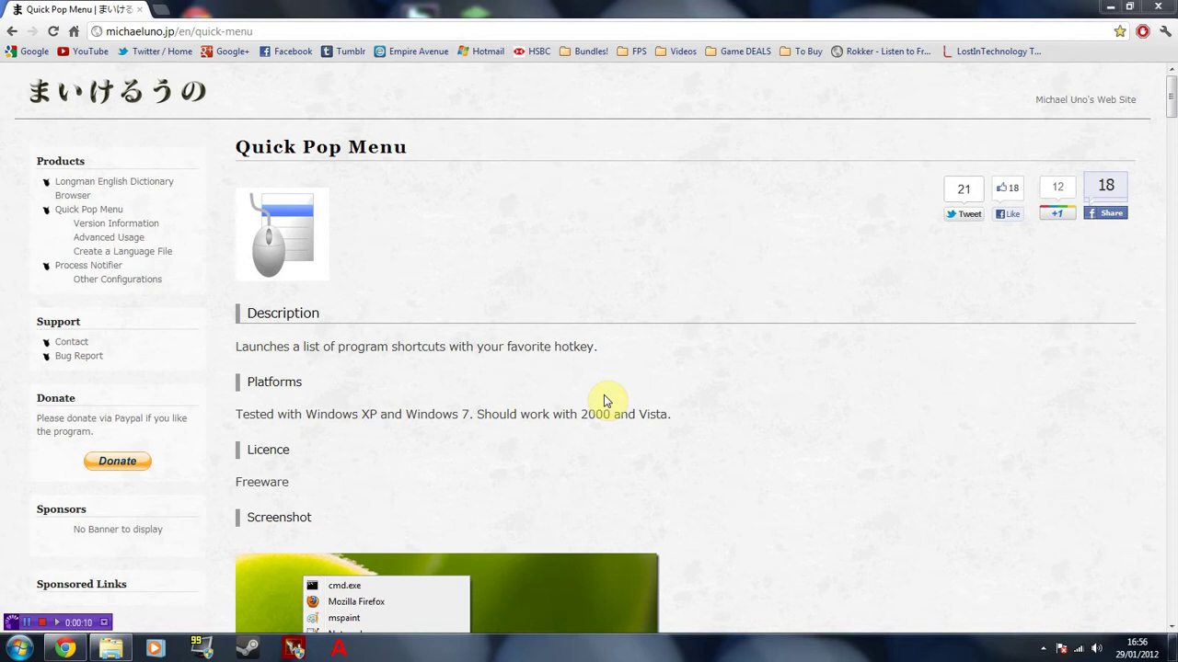
# Step: Scroll to the page's cascading-menu screenshot, then minimize Chrome to reveal the shortcuts folder
pyautogui.scroll(-3, 668, 383)
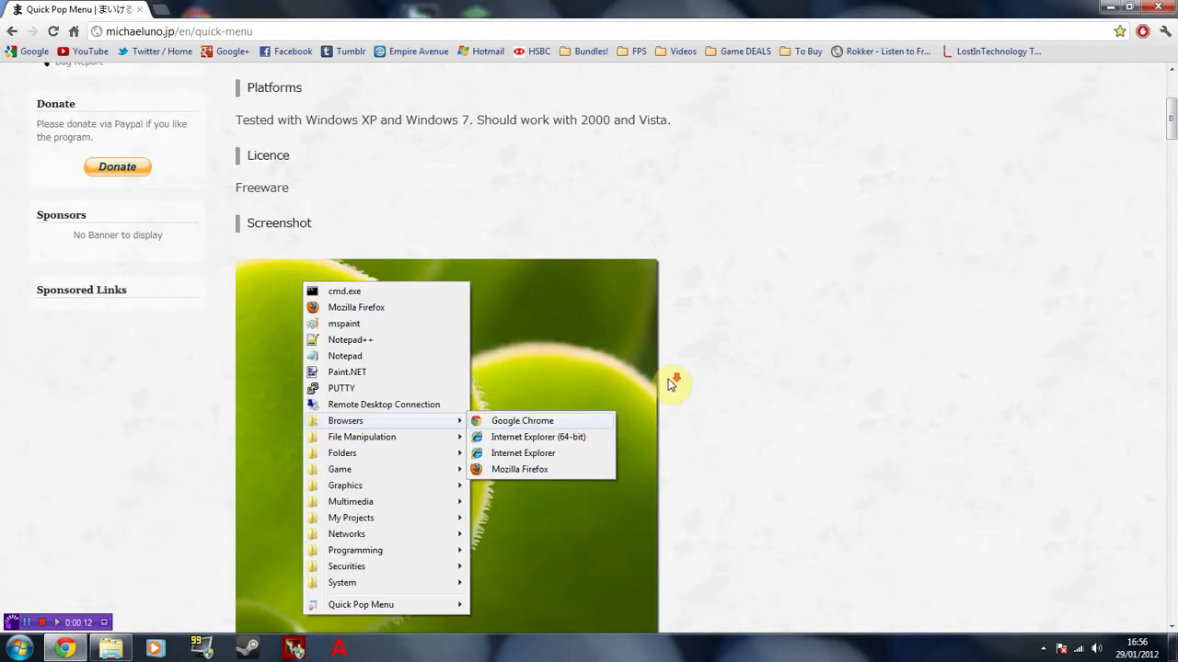
pyautogui.scroll(-2, 669, 383)
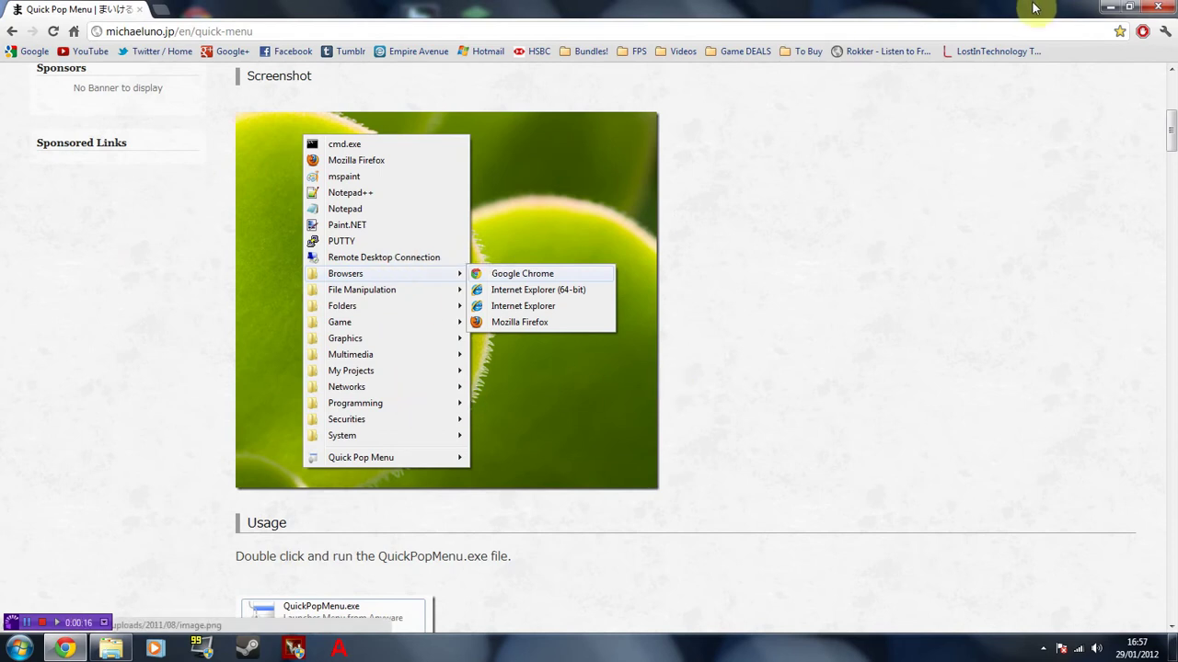
pyautogui.click(1111, 7)
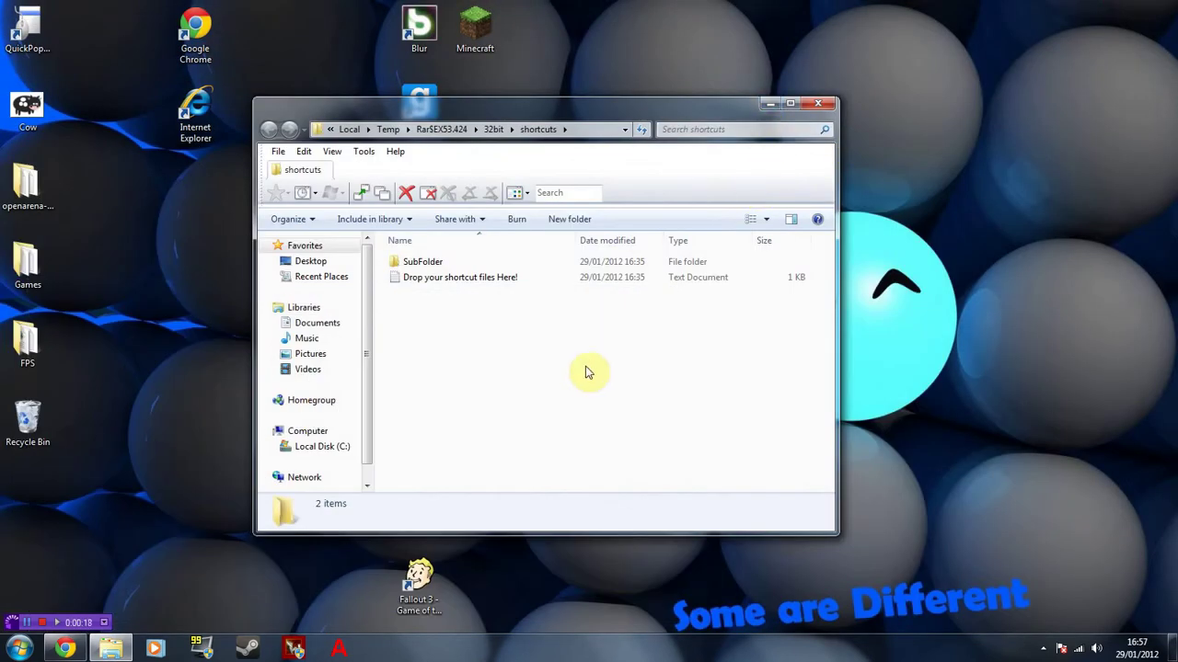
# Step: Briefly restore and re-minimize Chrome, then drag the shortcuts folder window to the top to maximize it
pyautogui.click(65, 649)
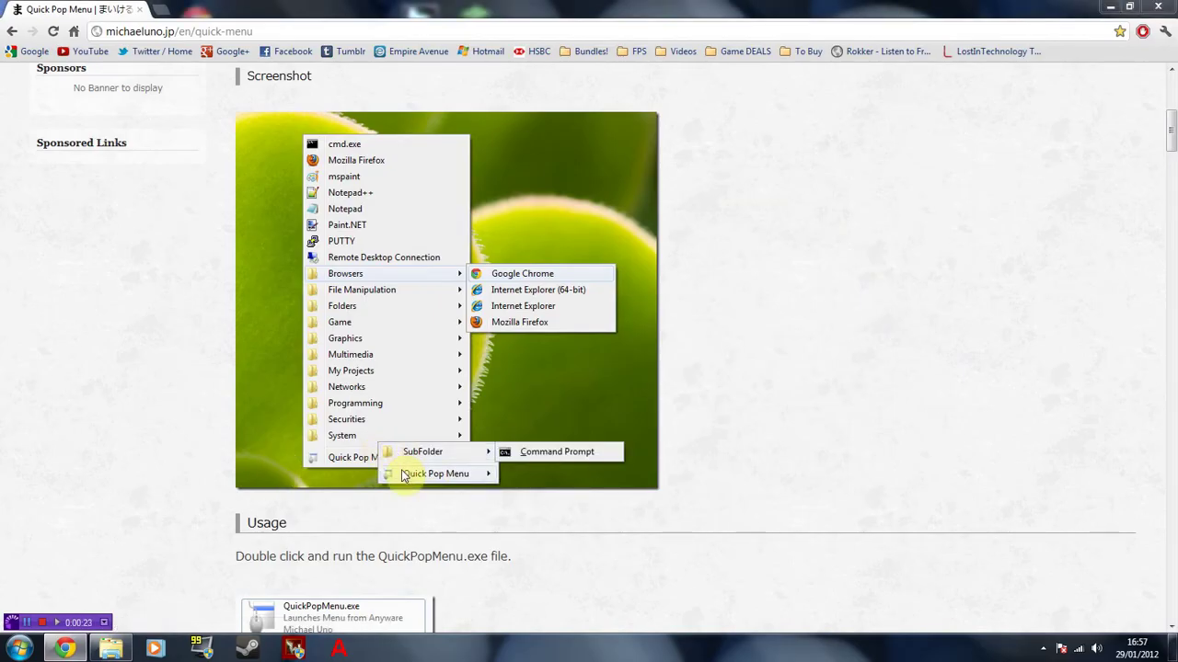
pyautogui.click(1116, 7)
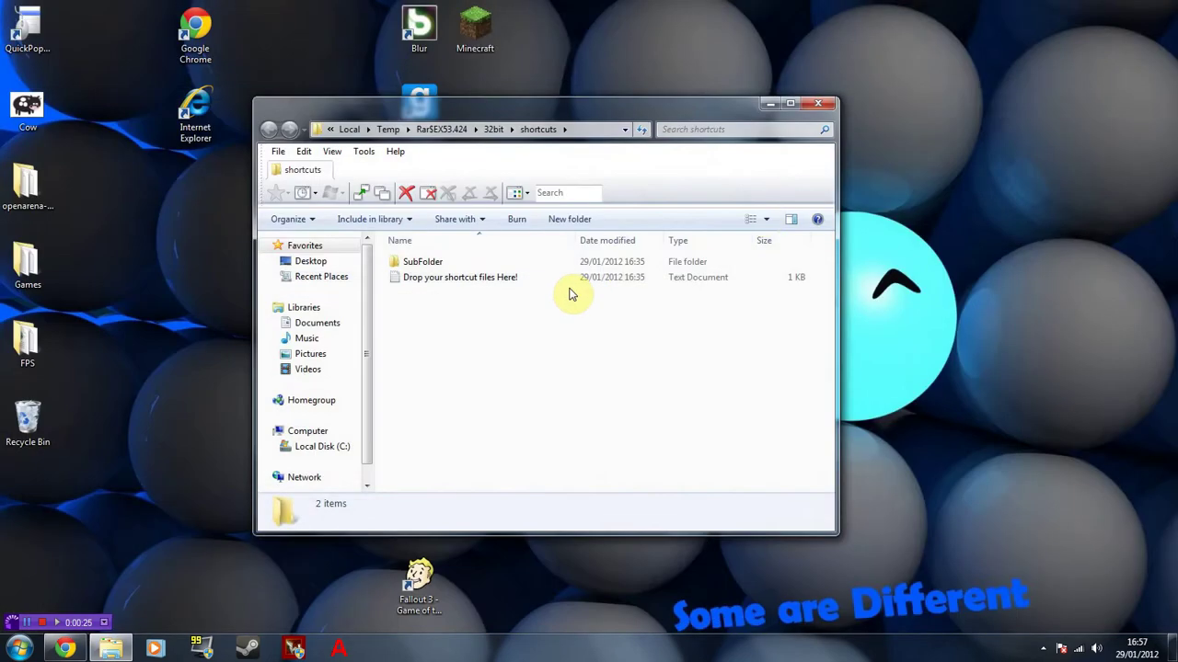
pyautogui.moveTo(381, 110); pyautogui.dragTo(272, 20)
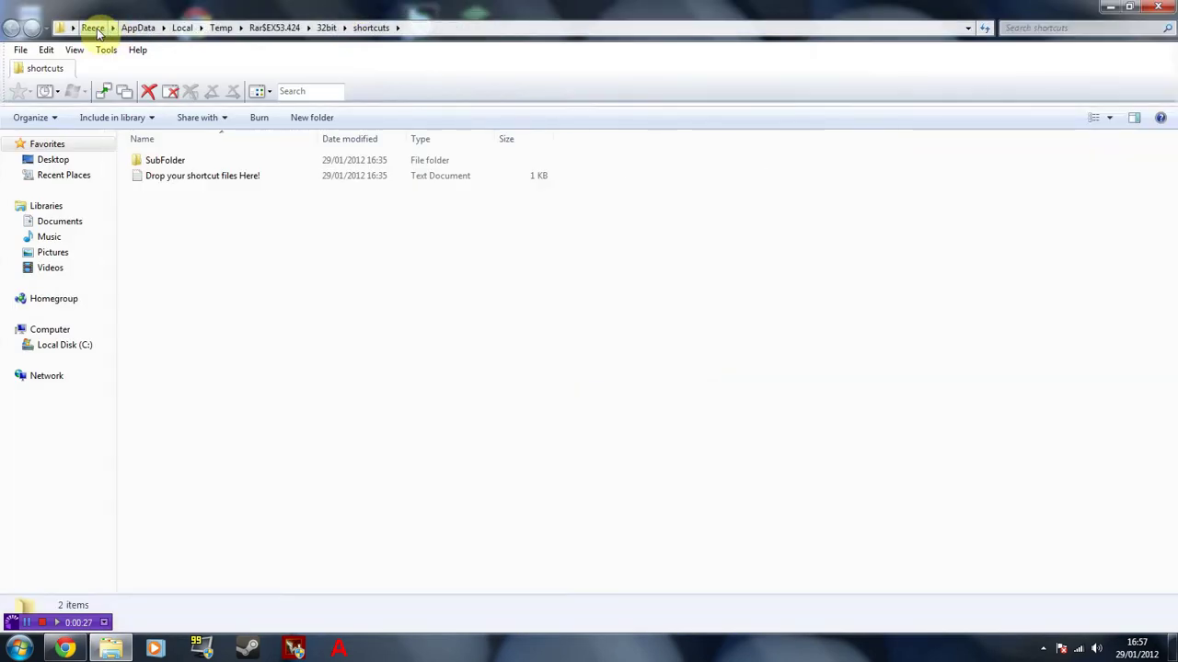
pyautogui.click(1044, 648)
pyautogui.rightClick(1034, 578)
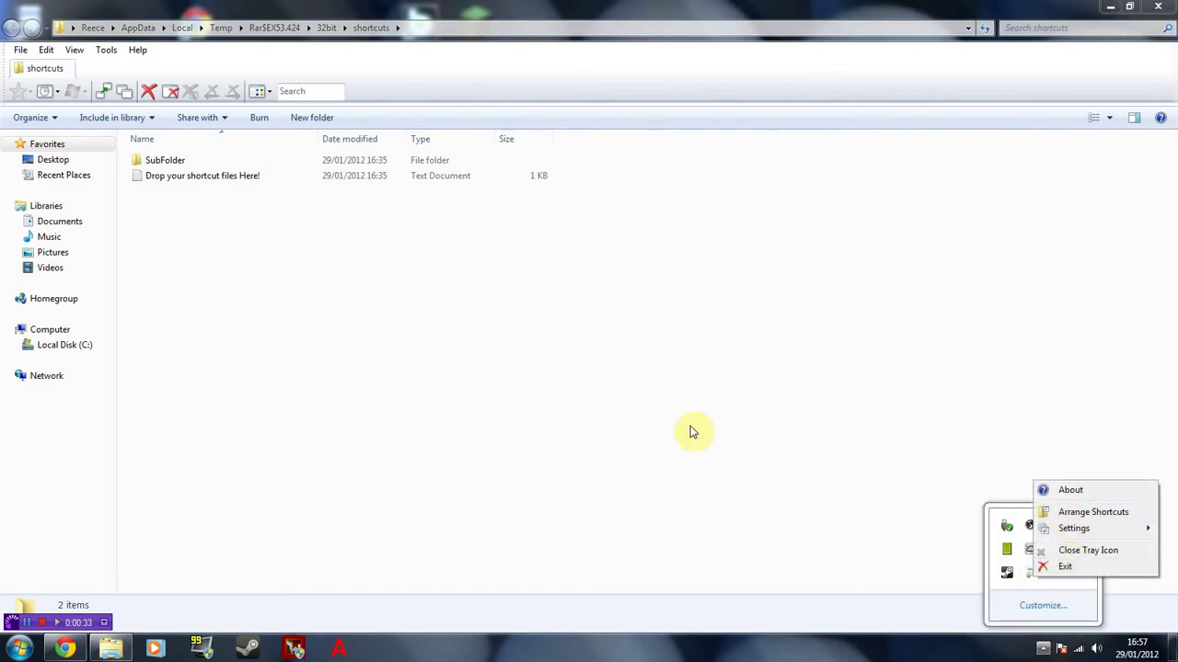
pyautogui.click(671, 382)
pyautogui.middleClick(672, 384)
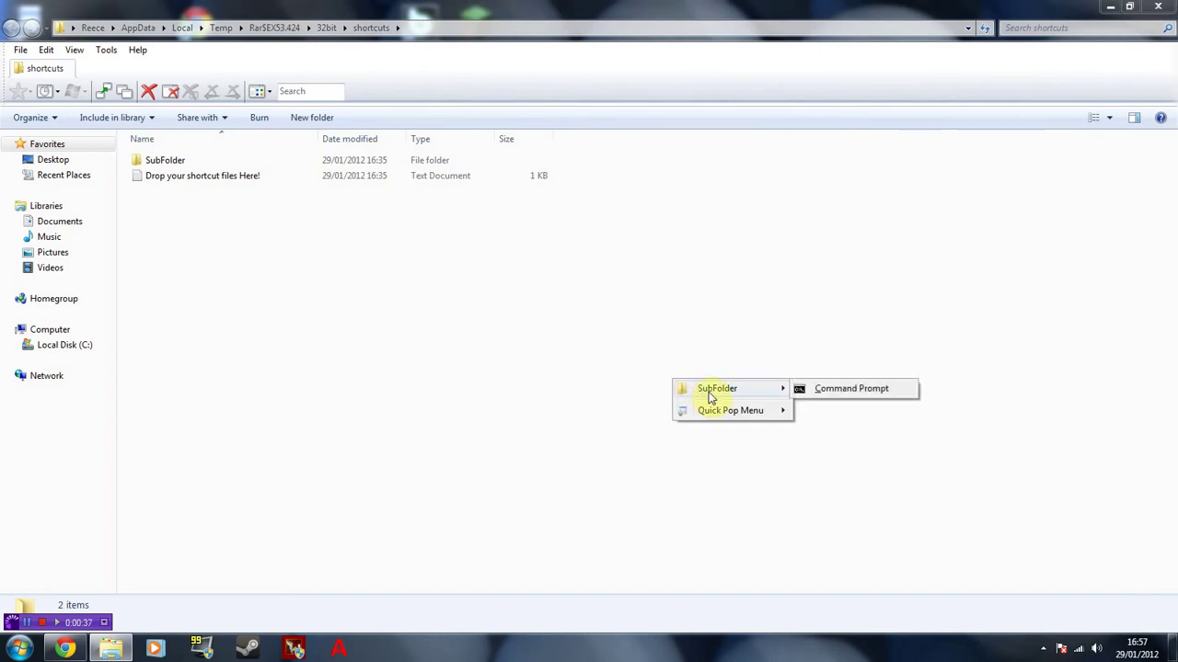
pyautogui.moveTo(729, 410)
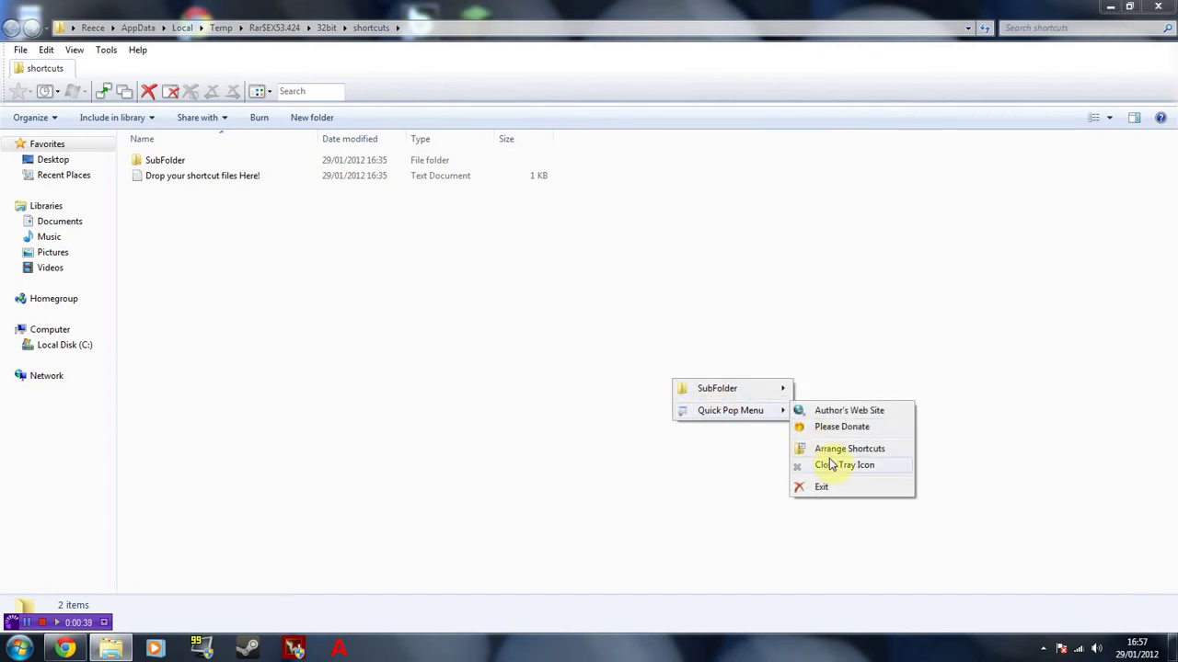
pyautogui.click(843, 465)
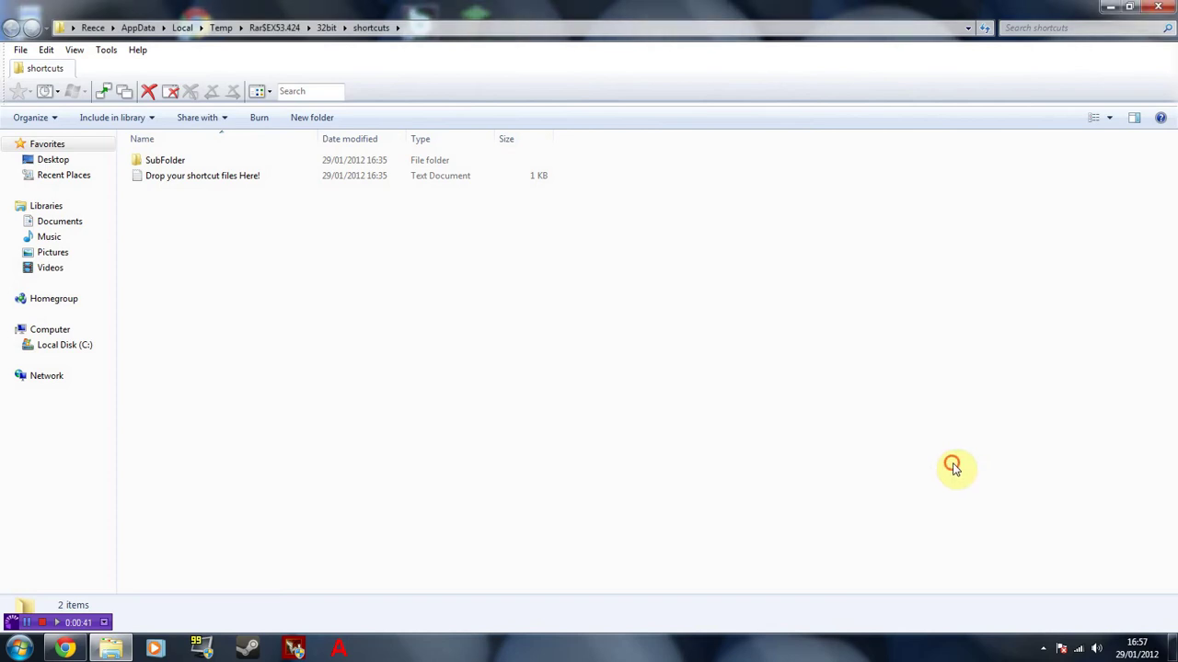
pyautogui.click(1043, 649)
pyautogui.rightClick(1030, 572)
pyautogui.moveTo(1069, 521)
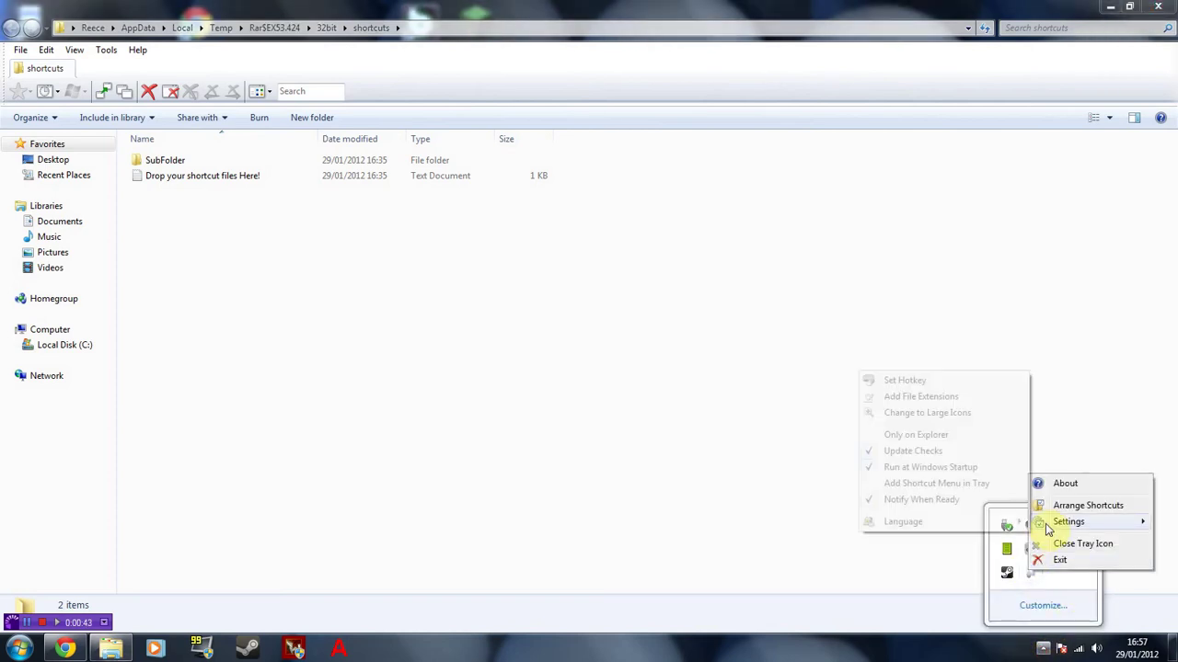
pyautogui.click(907, 380)
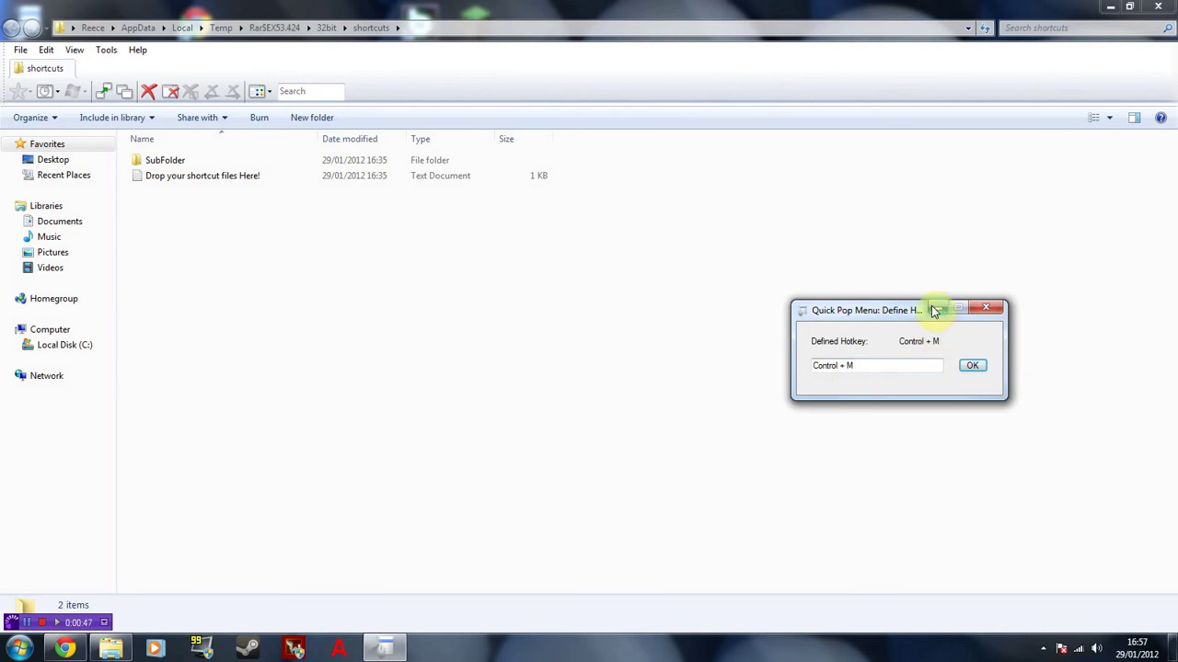
pyautogui.moveTo(933, 311); pyautogui.dragTo(591, 311)
pyautogui.click(657, 305)
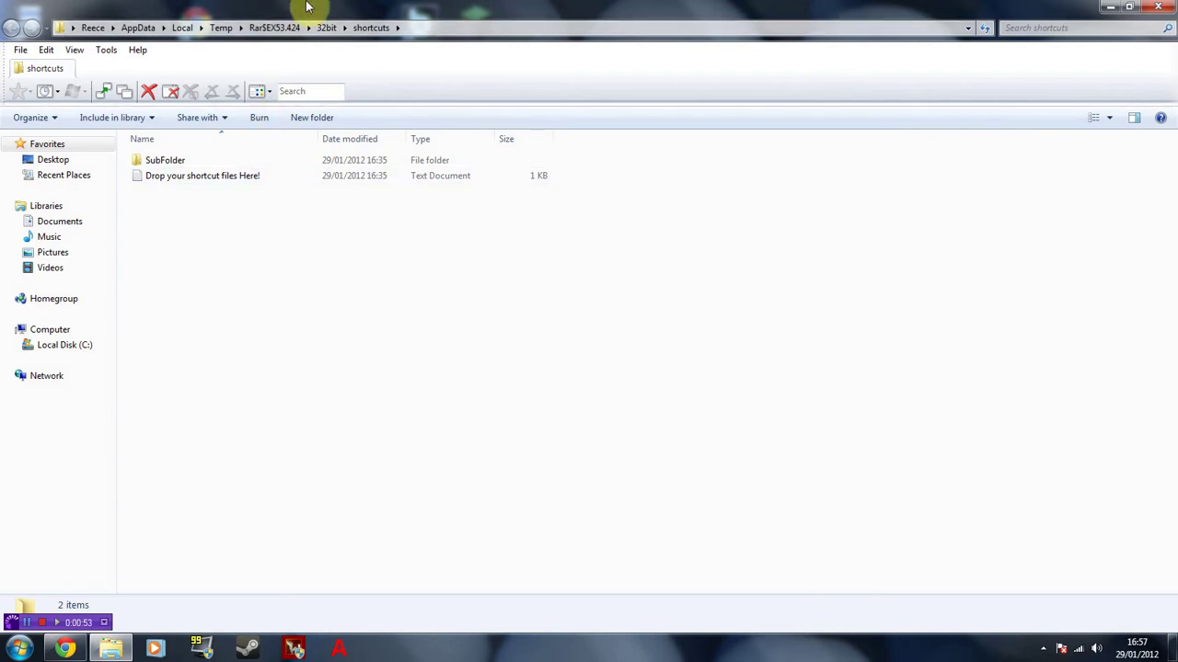
# Step: Restore the folder window, check SubFolder in the pop-up menu, then snap the window right
pyautogui.moveTo(307, 10)
pyautogui.mouseDown()
pyautogui.moveTo(442, 32)
pyautogui.moveTo(224, 4)
pyautogui.mouseUp()
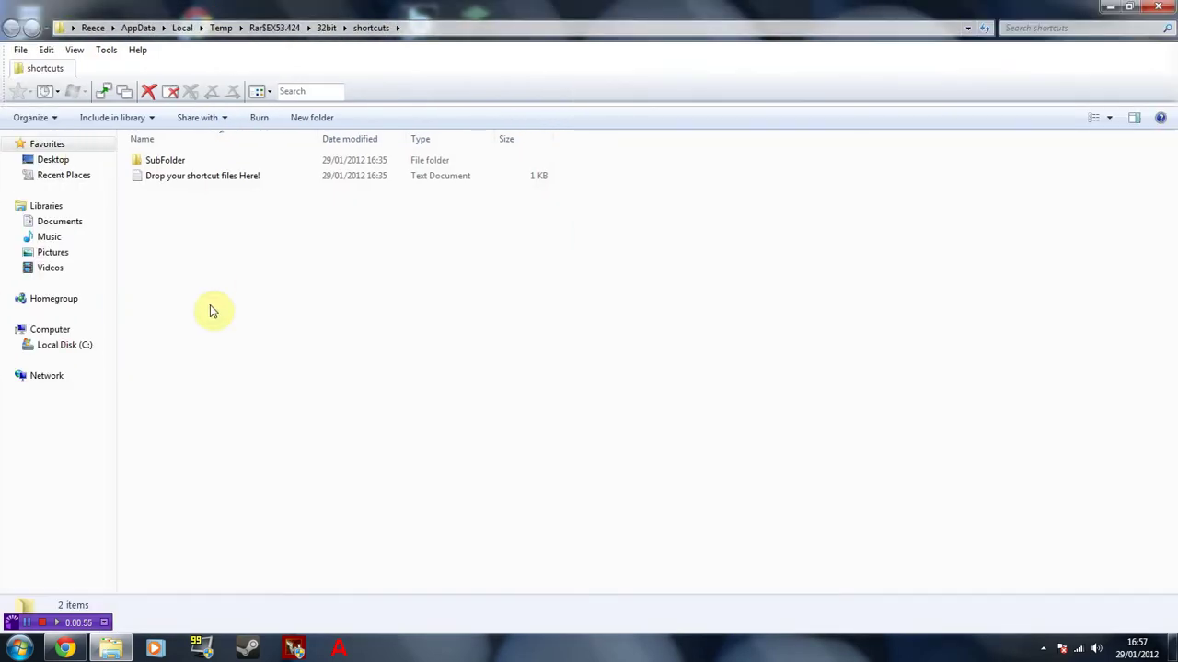
pyautogui.middleClick(210, 311)
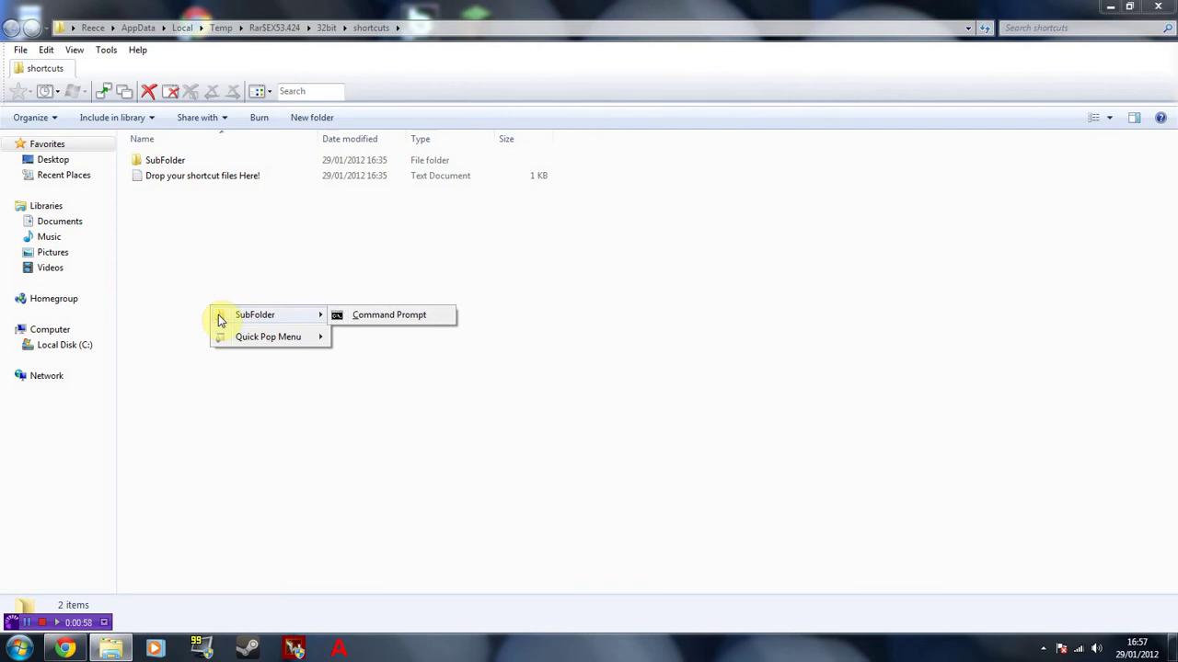
pyautogui.click(229, 266)
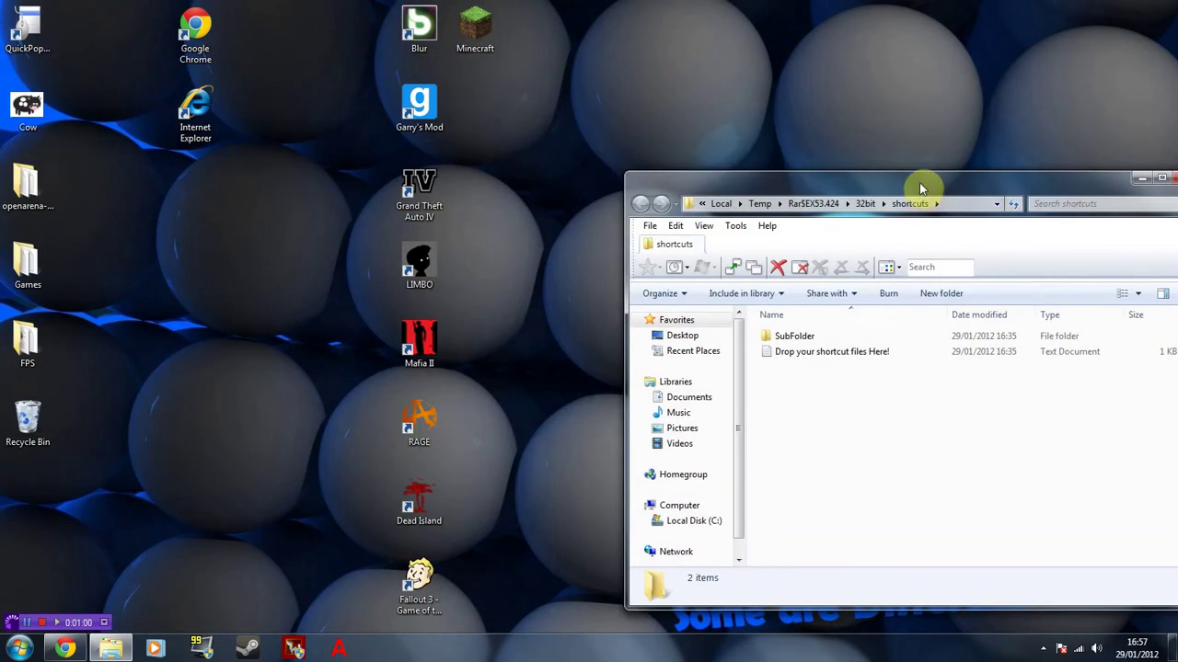
pyautogui.moveTo(291, 17); pyautogui.dragTo(1176, 180)
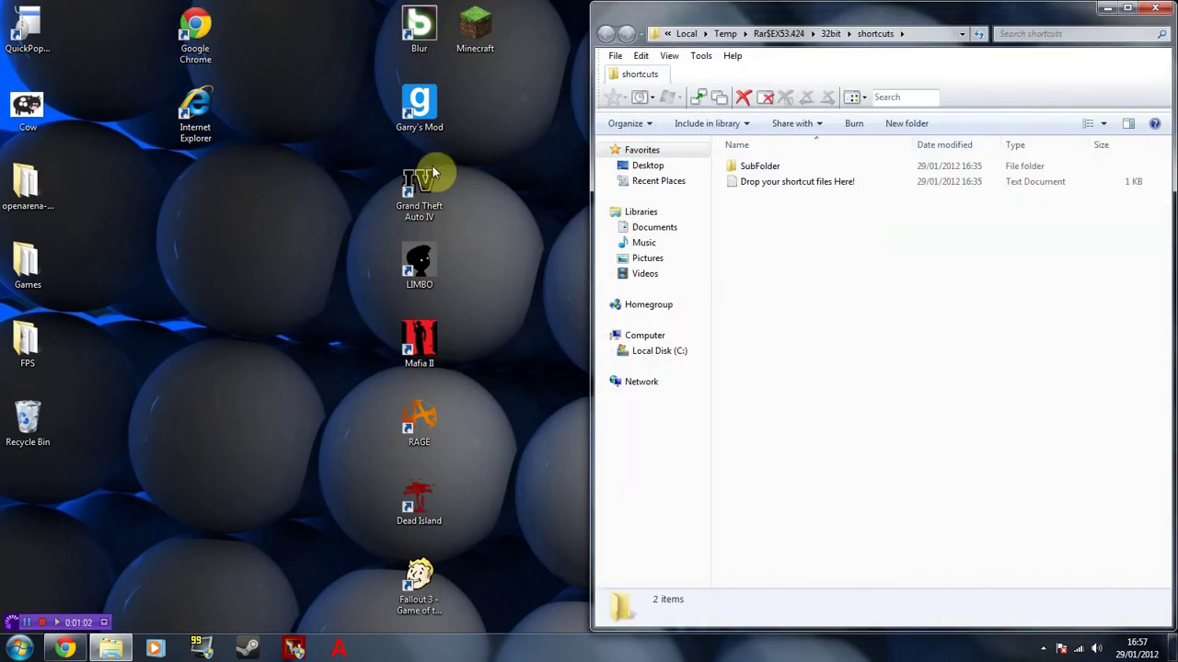
# Step: Create a folder named Browsers and drag the Chrome and Internet Explorer desktop shortcuts into it
pyautogui.rightClick(771, 204)
pyautogui.moveTo(806, 415)
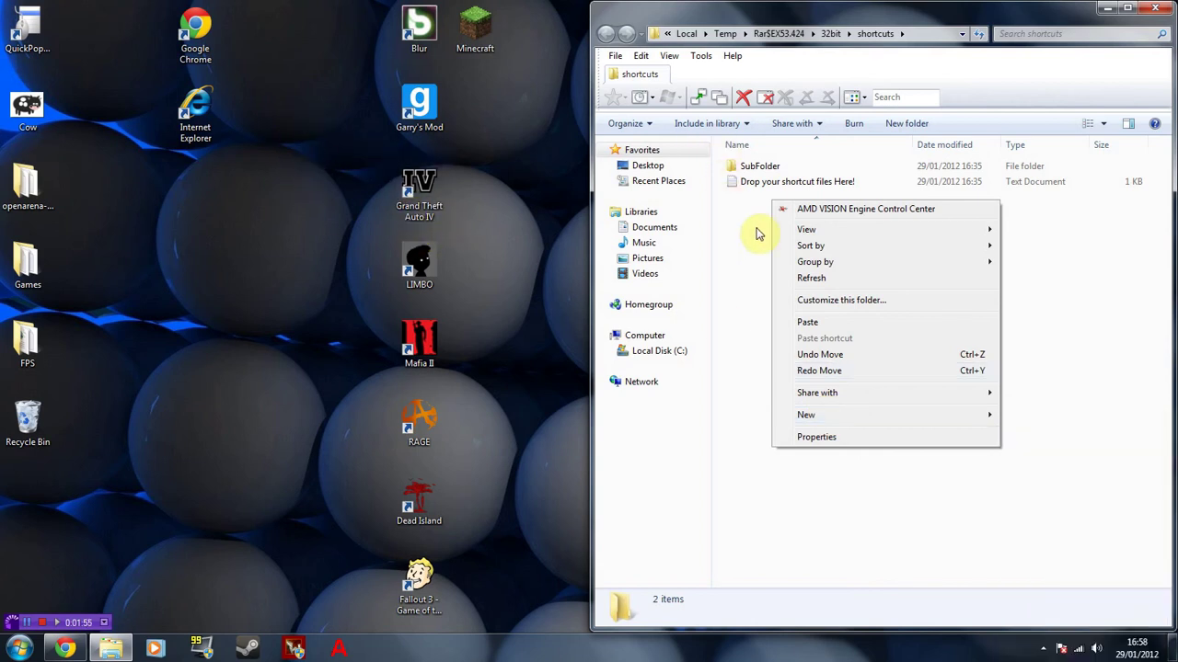
pyautogui.moveTo(863, 415)
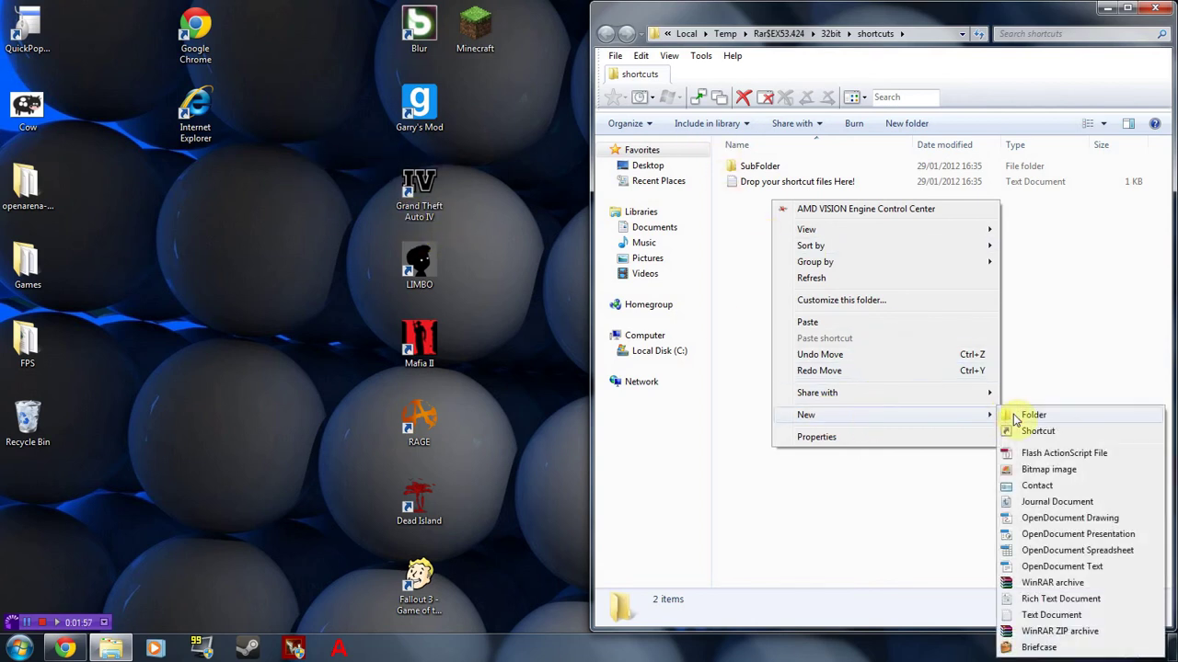
pyautogui.click(1017, 414)
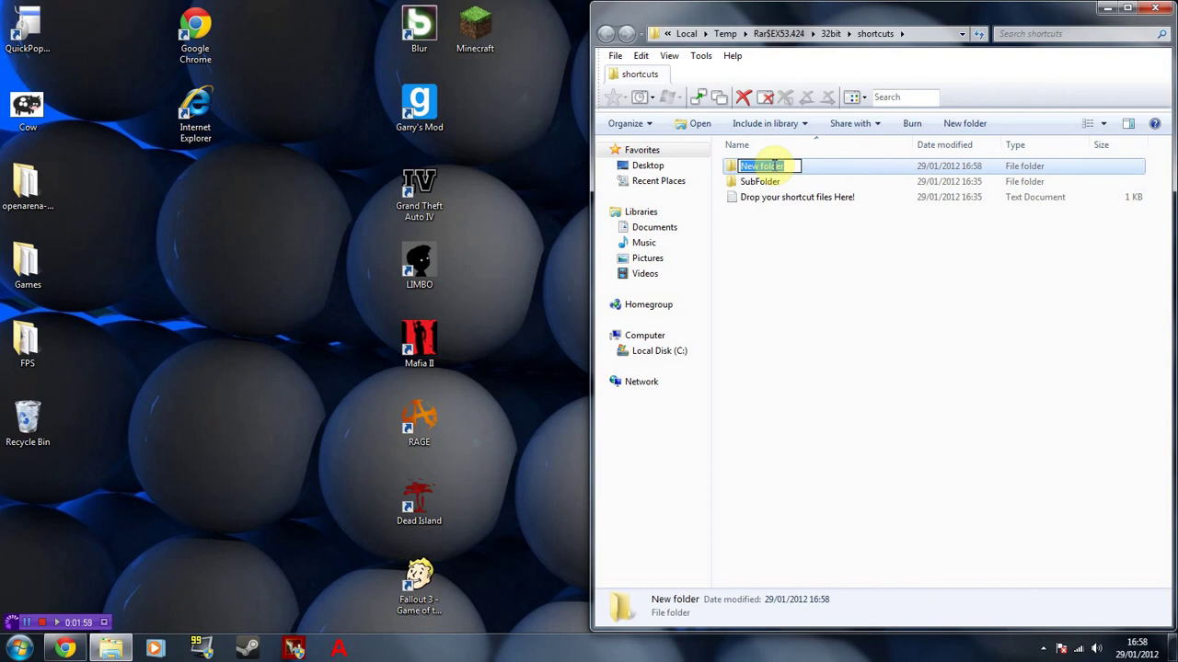
pyautogui.write('Browser')
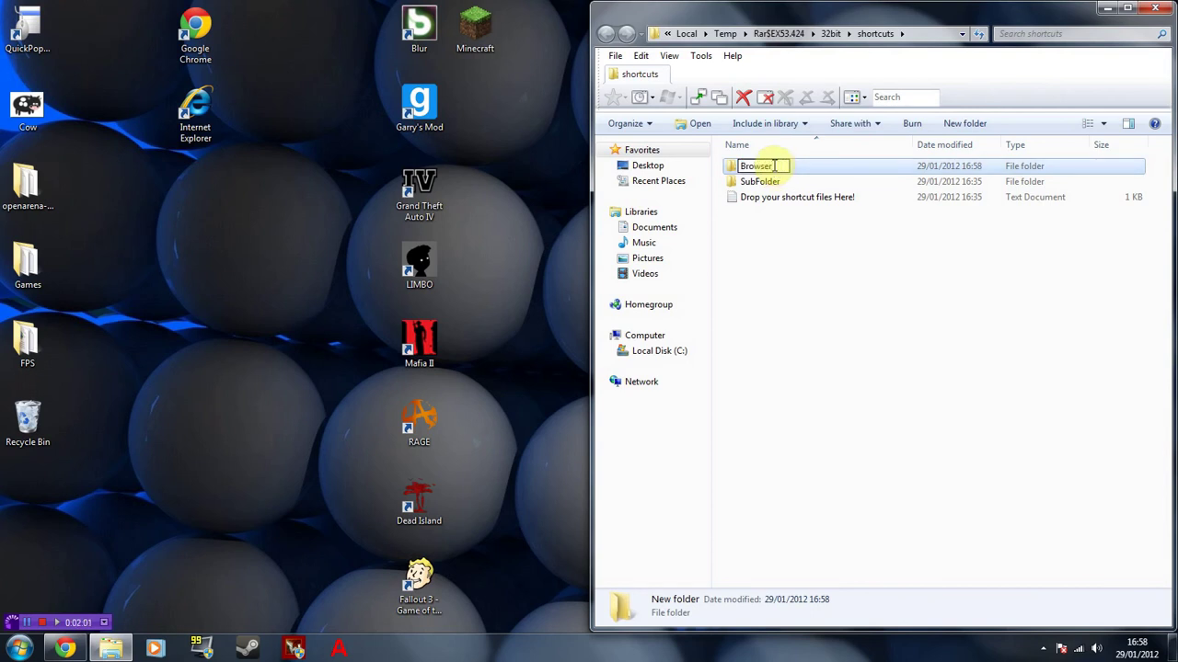
pyautogui.write('s')
pyautogui.press('Return')
pyautogui.moveTo(270, 205)
pyautogui.mouseDown()
pyautogui.moveTo(174, 32)
pyautogui.moveTo(506, 211)
pyautogui.moveTo(757, 165)
pyautogui.mouseUp()
# Step: Open the Browsers folder to confirm the Chrome and Internet Explorer shortcuts, then go back
pyautogui.doubleClick(757, 166)
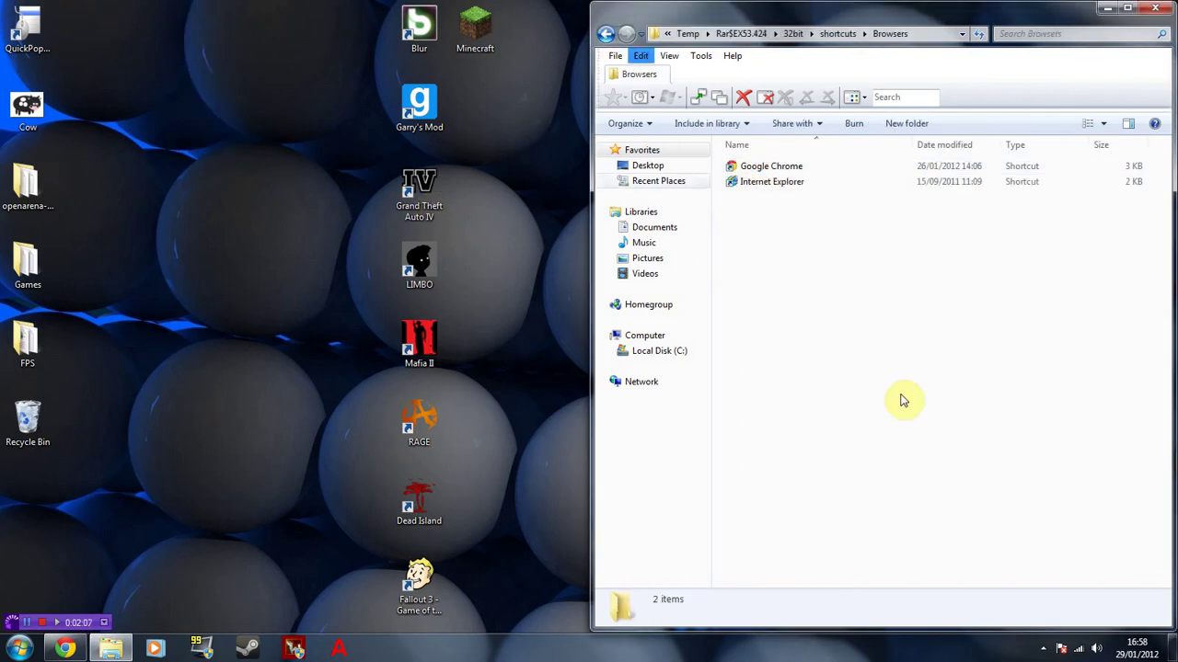
pyautogui.click(763, 182)
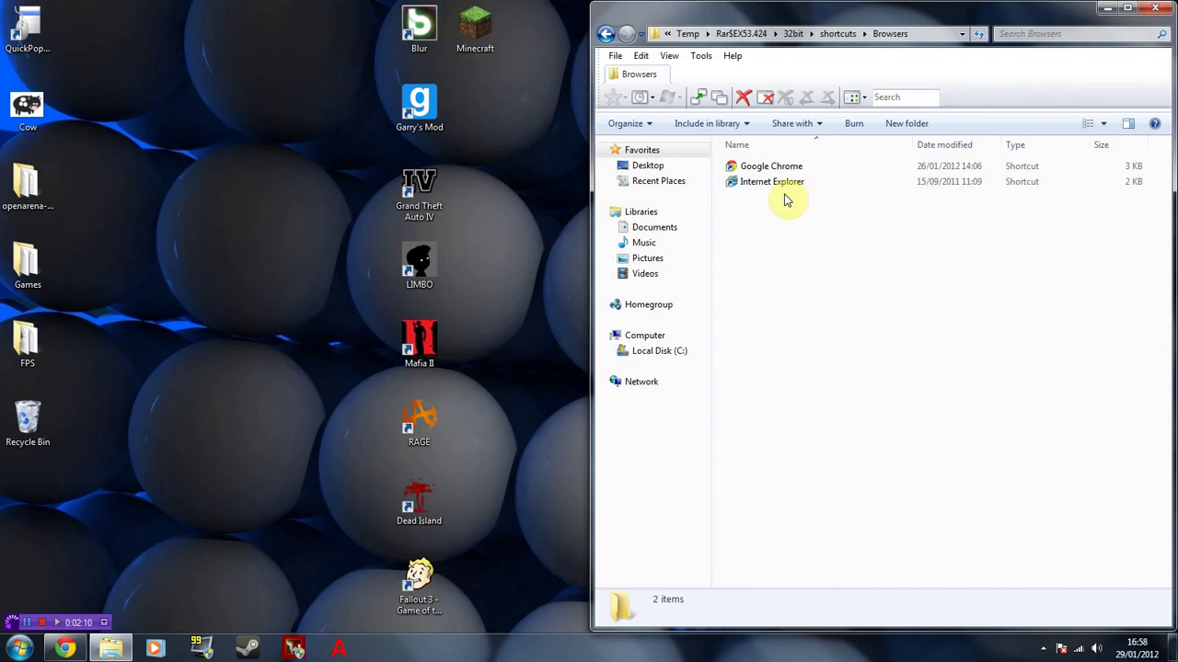
pyautogui.click(605, 34)
# Step: Pop up the menu from the desktop, launch Google Chrome via Browsers, then close it
pyautogui.click(308, 200)
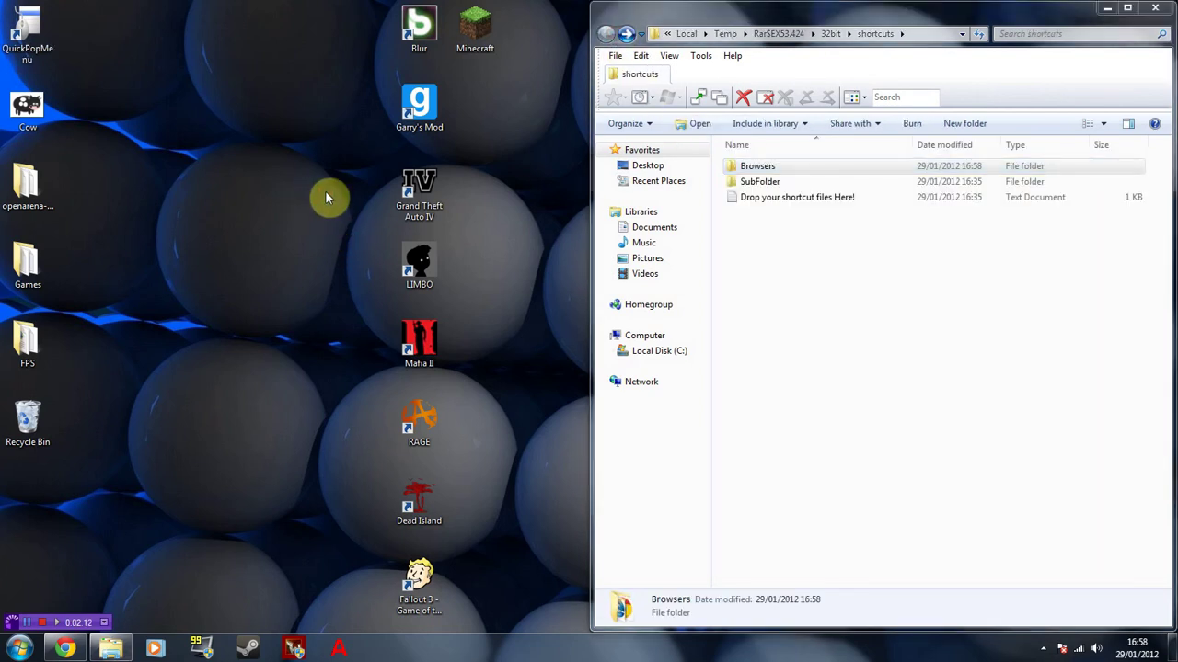
pyautogui.middleClick(327, 196)
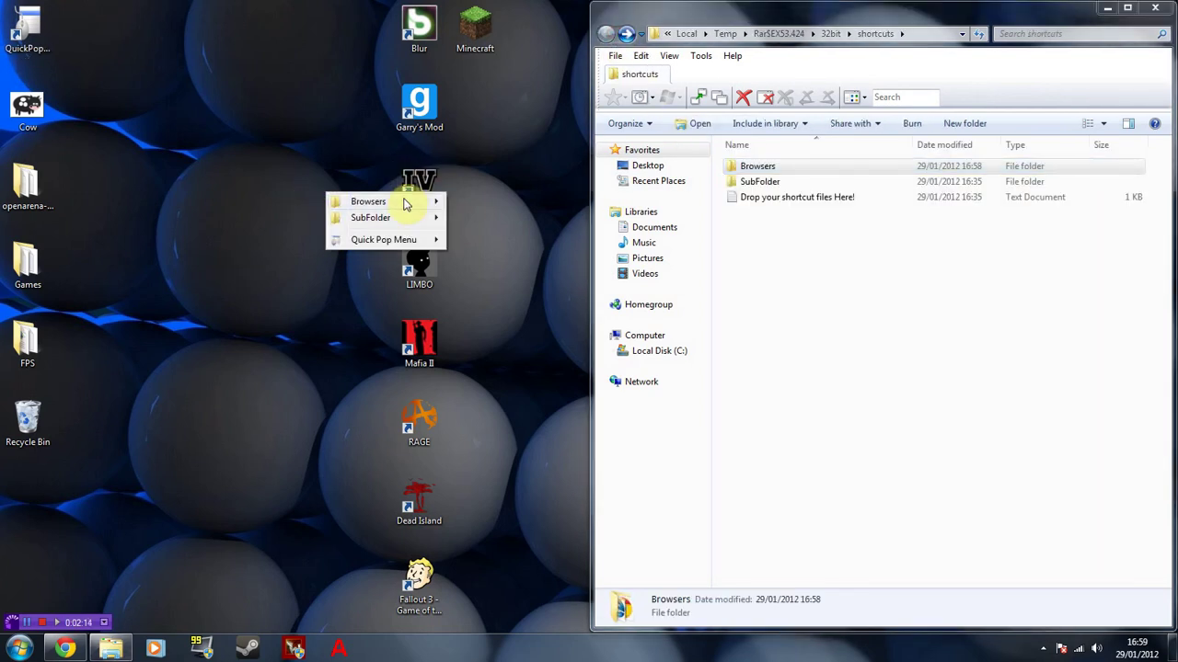
pyautogui.moveTo(372, 202)
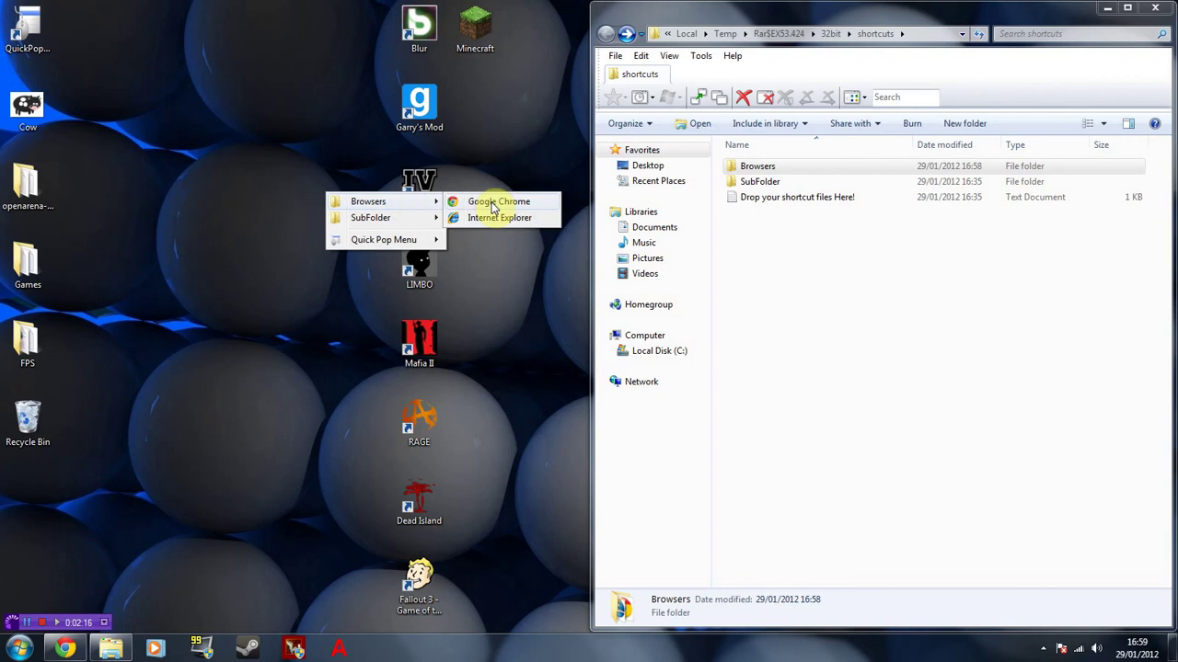
pyautogui.click(492, 205)
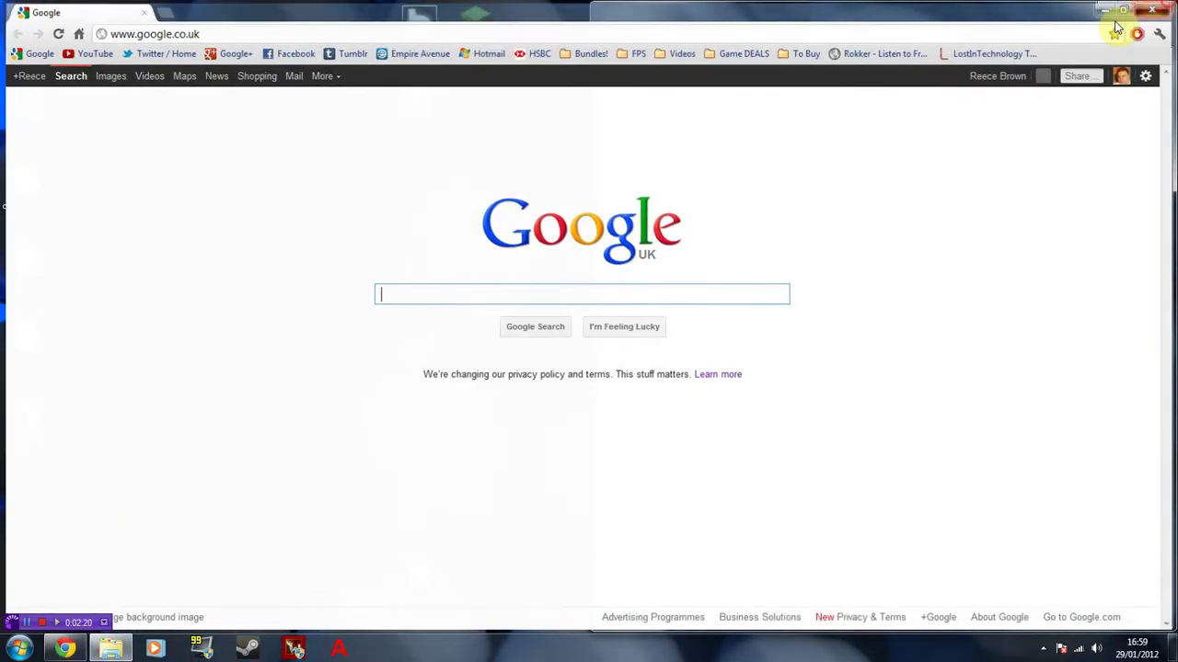
pyautogui.click(1108, 12)
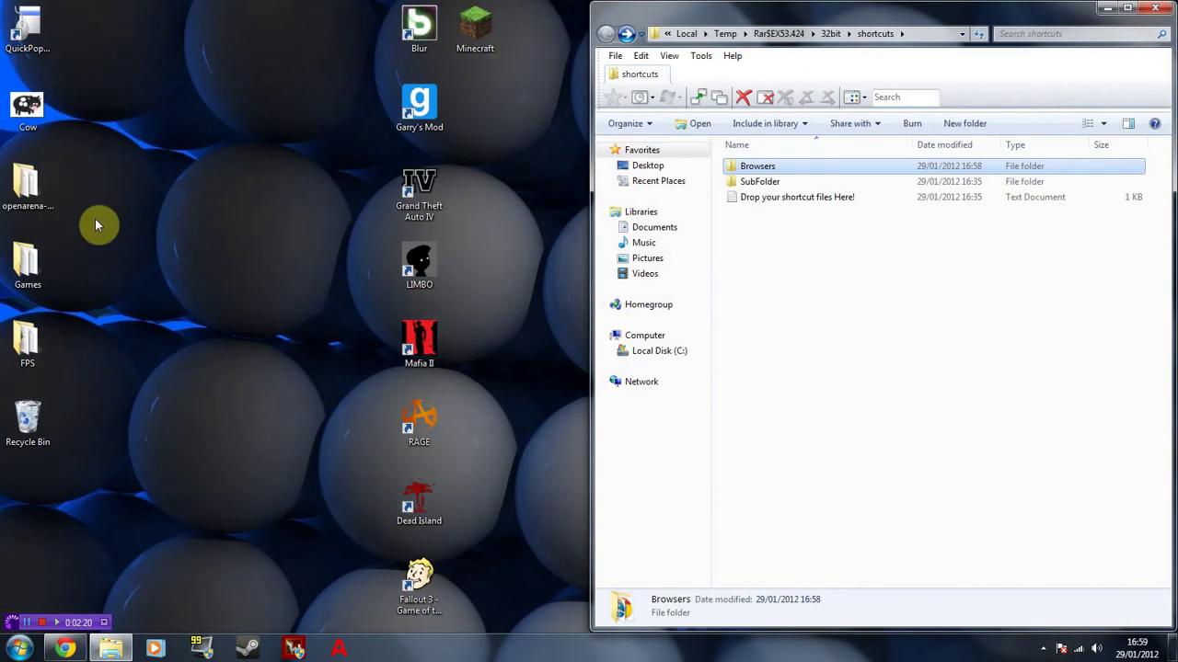
# Step: Create a new folder named Games in the shortcuts folder
pyautogui.click(791, 286)
pyautogui.rightClick(762, 238)
pyautogui.moveTo(796, 437)
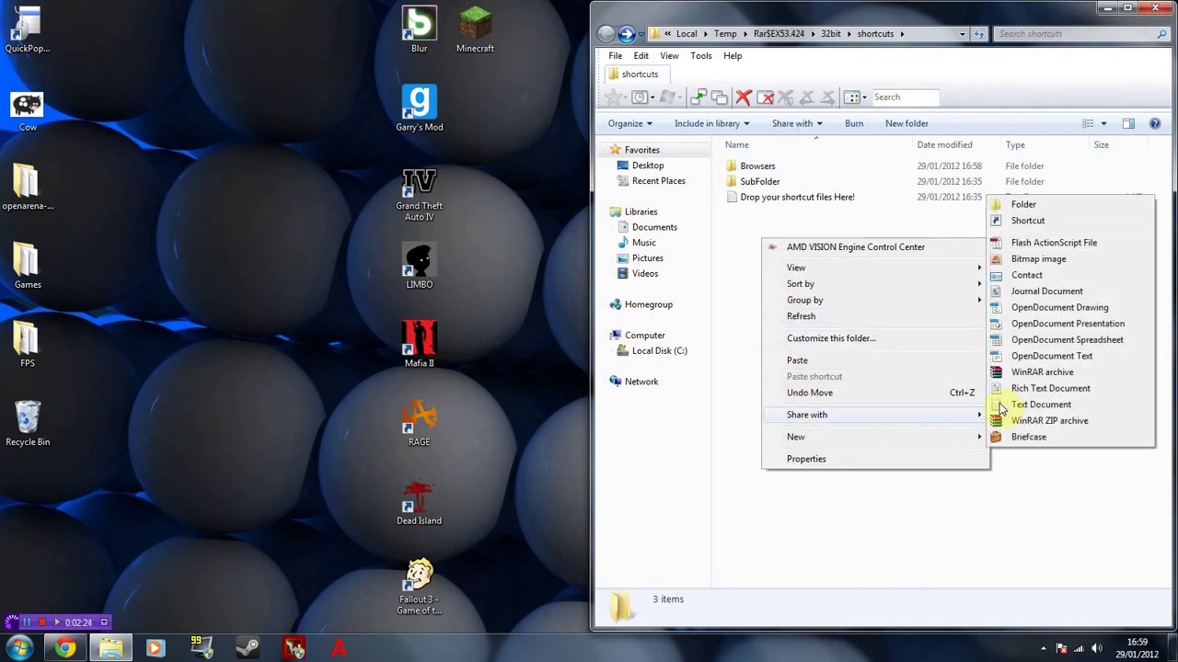
pyautogui.click(1035, 206)
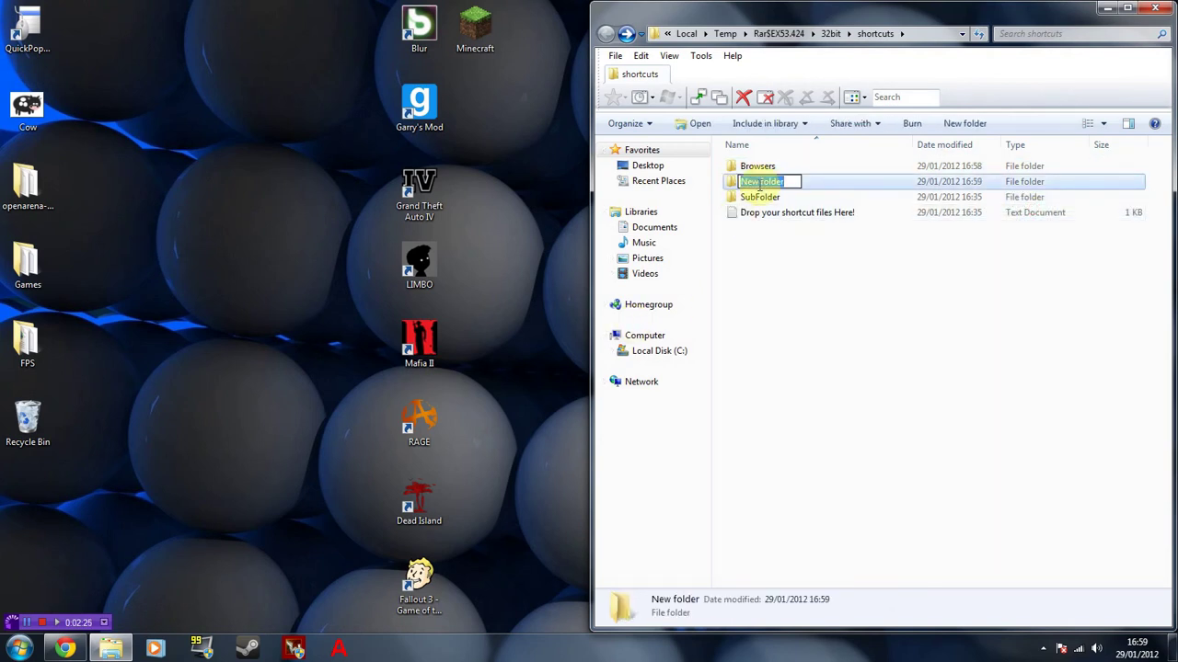
pyautogui.write('Games')
pyautogui.press('Return')
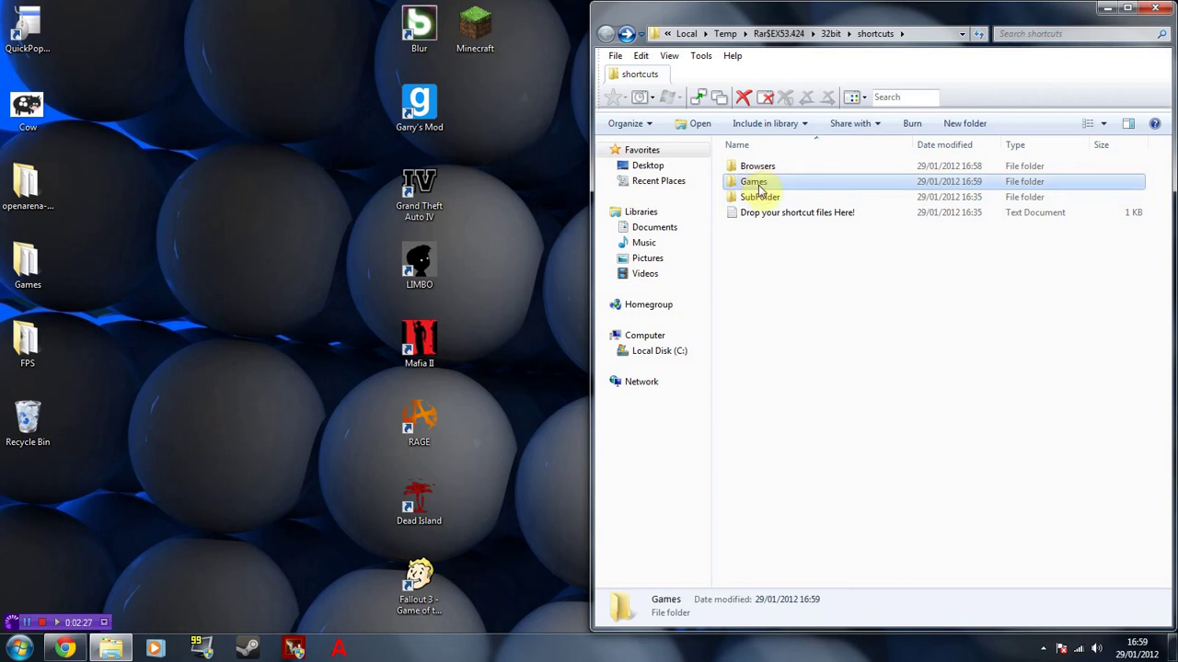
# Step: Move the selected desktop game shortcuts into Games and check the pop-up's Games submenu
pyautogui.moveTo(340, 1); pyautogui.dragTo(494, 619)
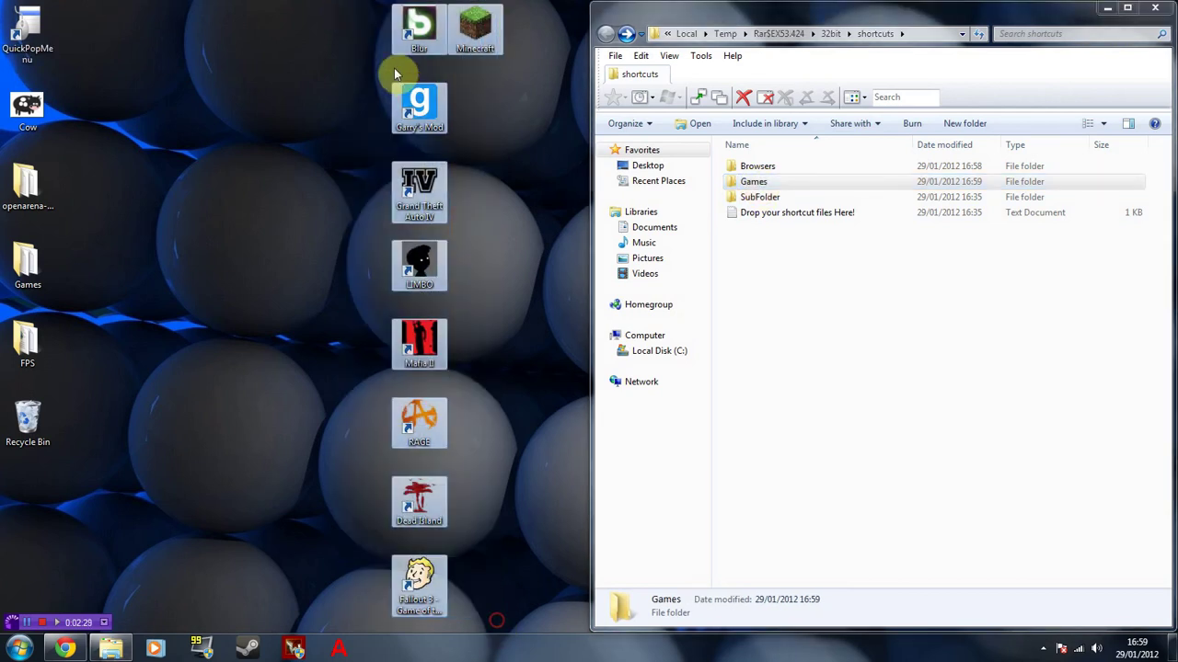
pyautogui.moveTo(414, 103); pyautogui.dragTo(755, 183)
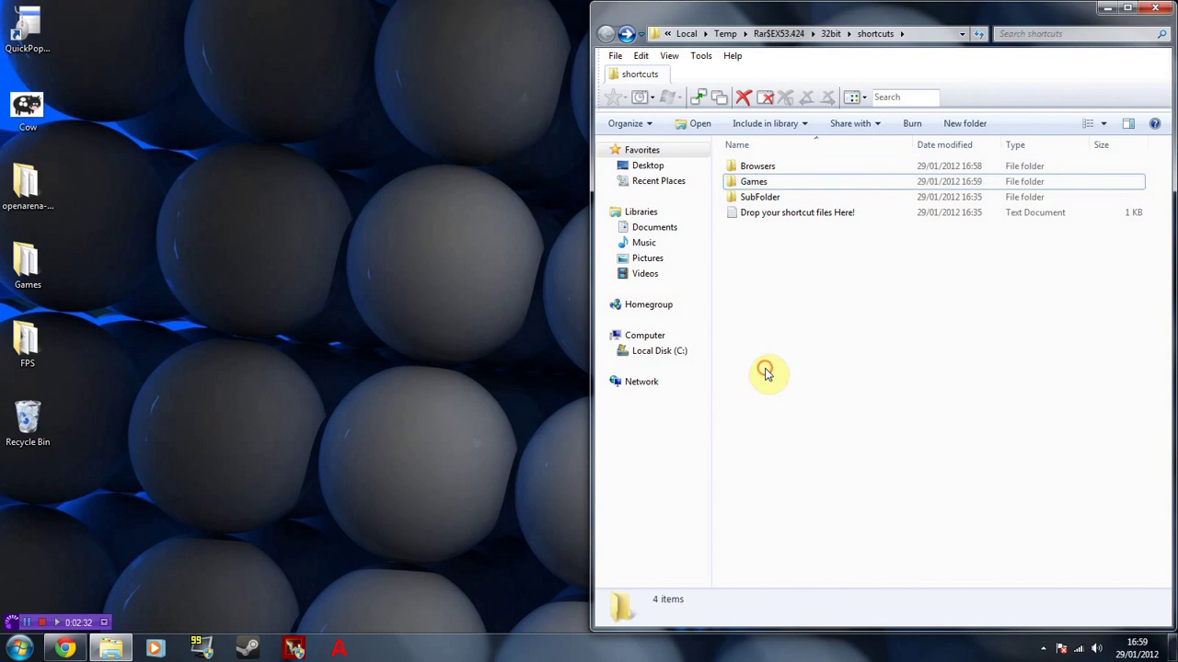
pyautogui.middleClick(236, 201)
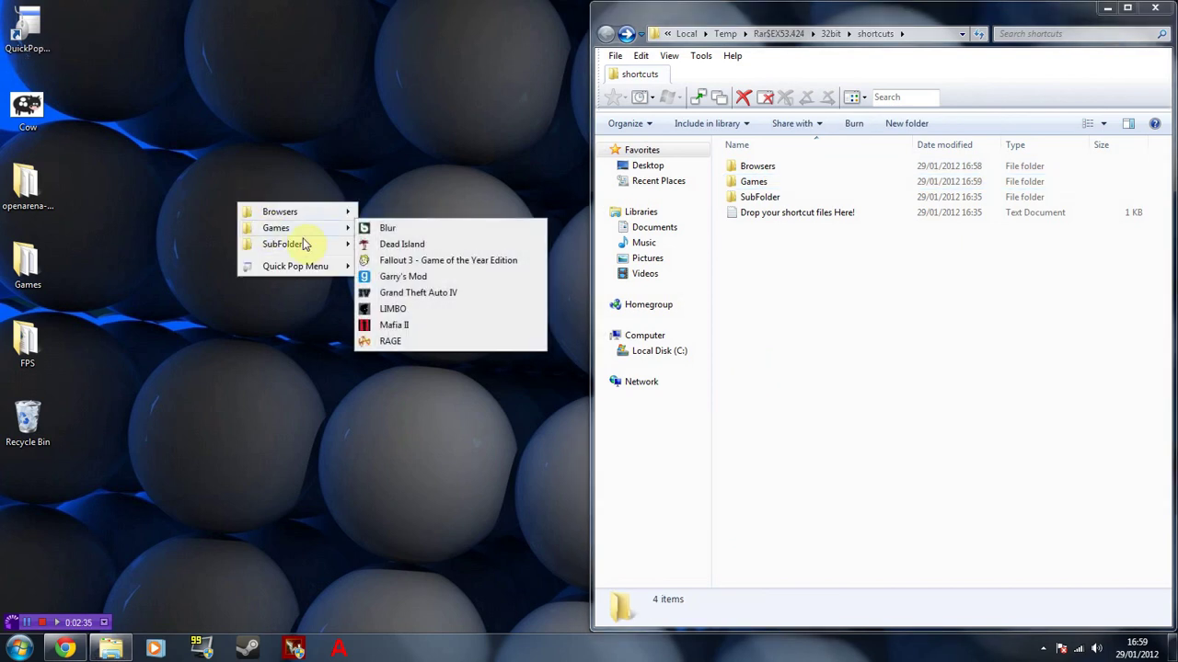
pyautogui.moveTo(276, 227)
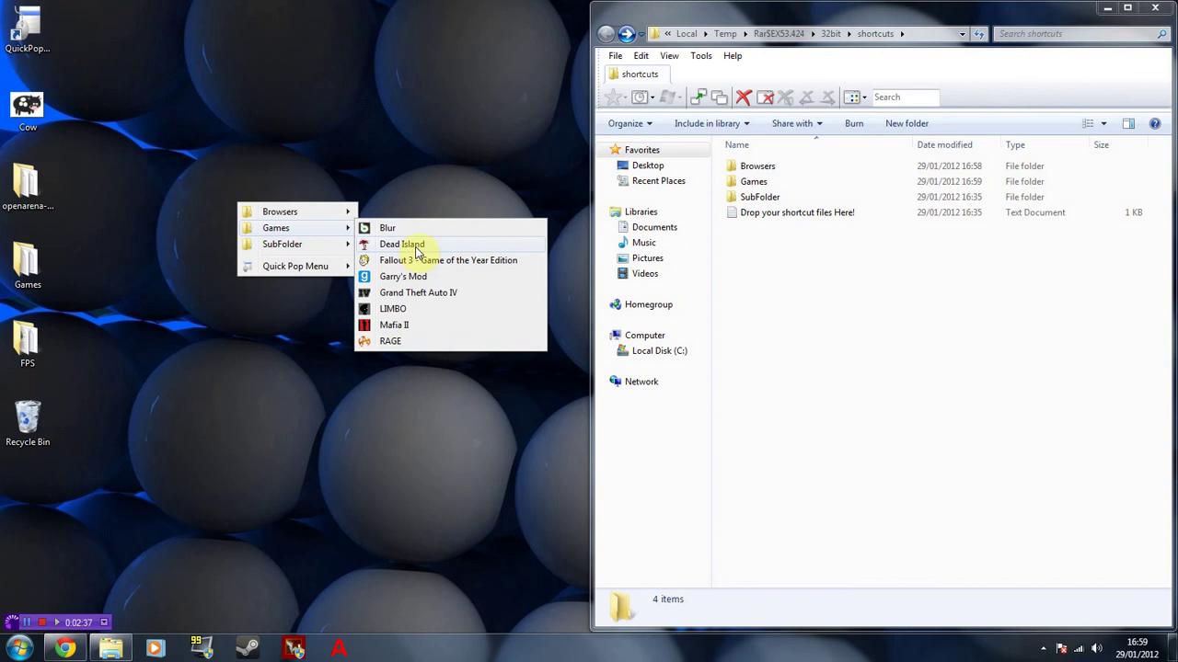
# Step: Paste the Notepad, Calculator, Paint and Run shortcuts into the shortcuts folder
pyautogui.click(396, 166)
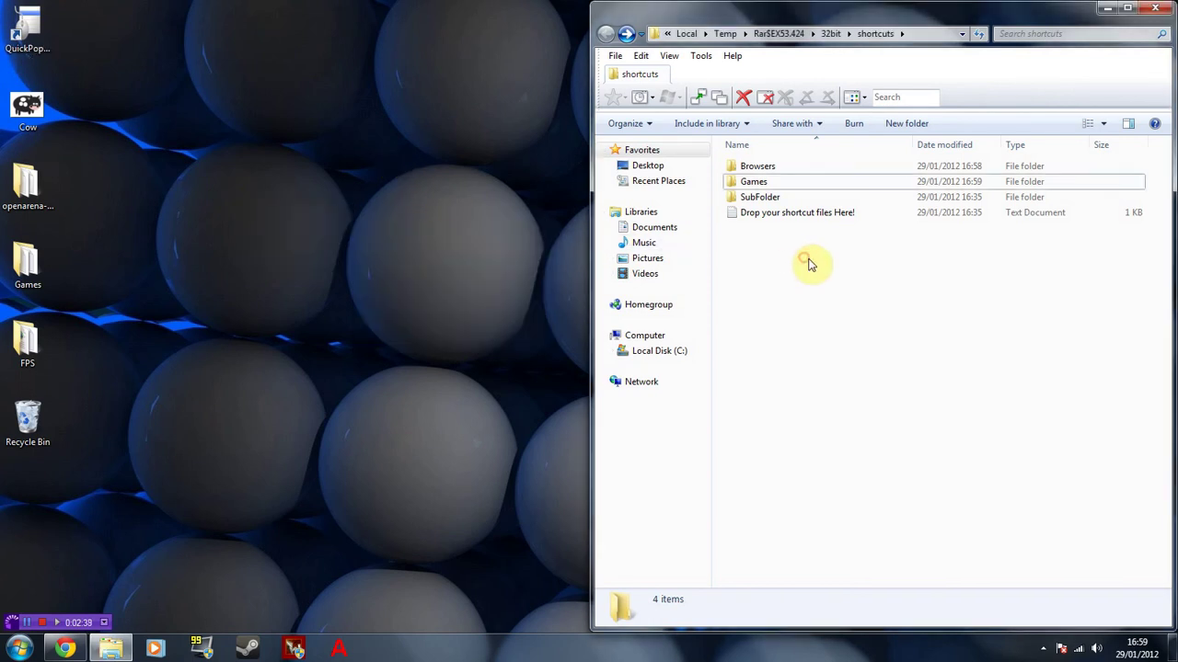
pyautogui.hotkey('ctrl', 'v')
pyautogui.click(808, 313)
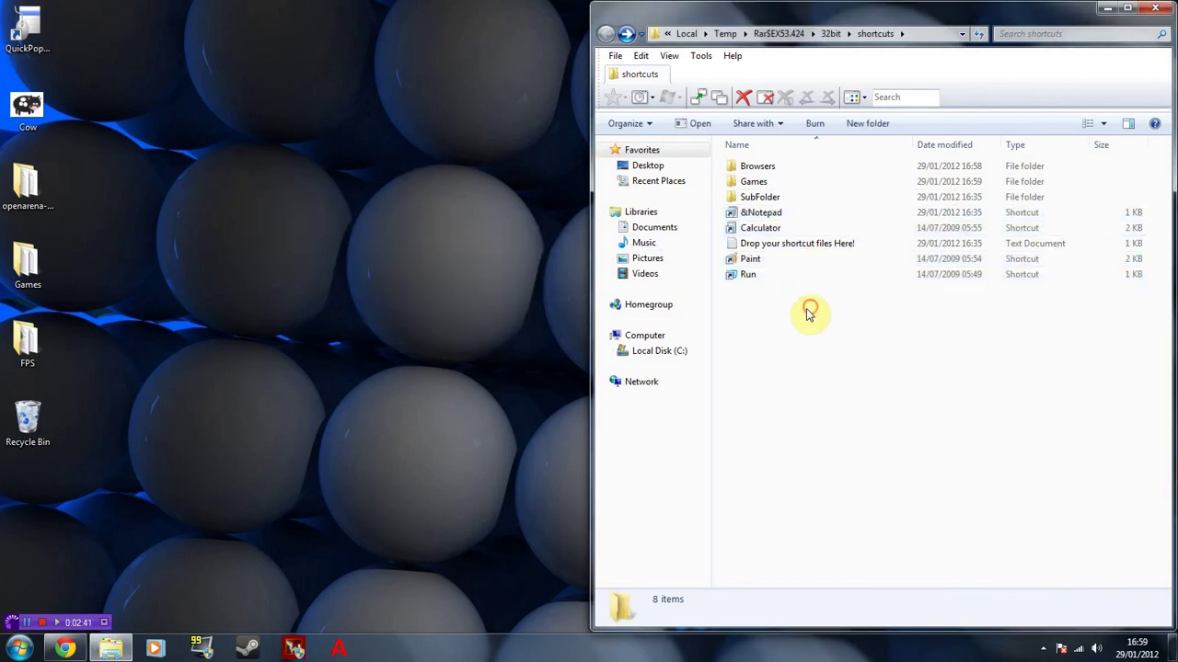
# Step: Delete the 'Drop your shortcut files Here!' placeholder file, then look over the new shortcuts
pyautogui.click(766, 245)
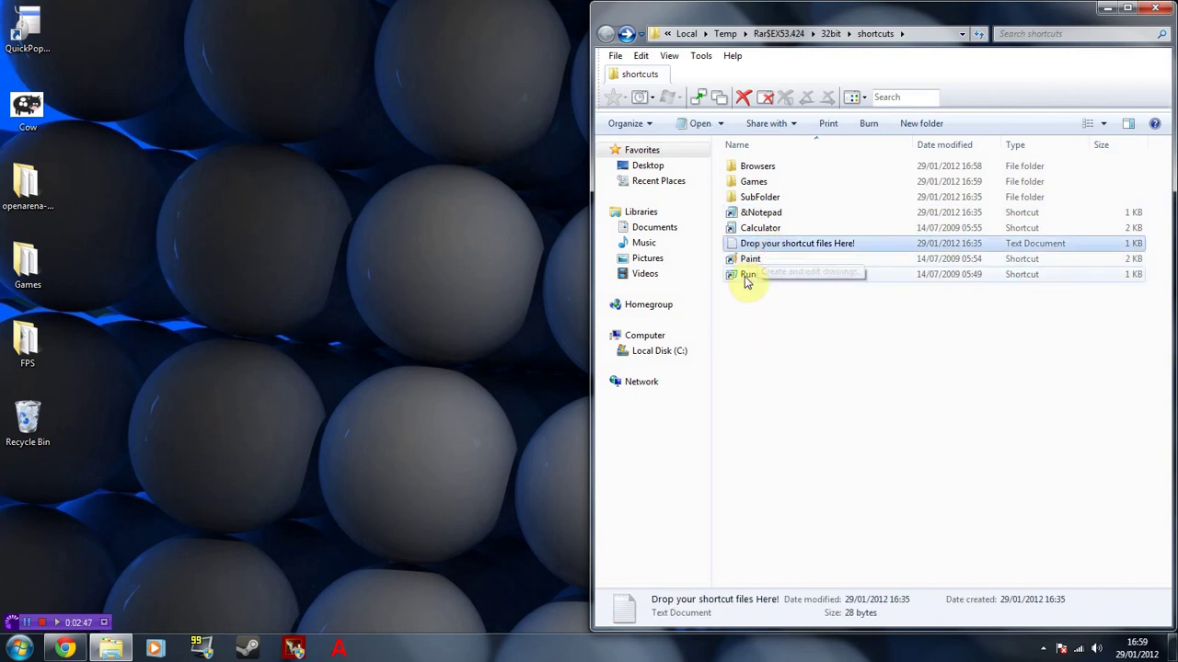
pyautogui.press('Delete')
pyautogui.click(653, 384)
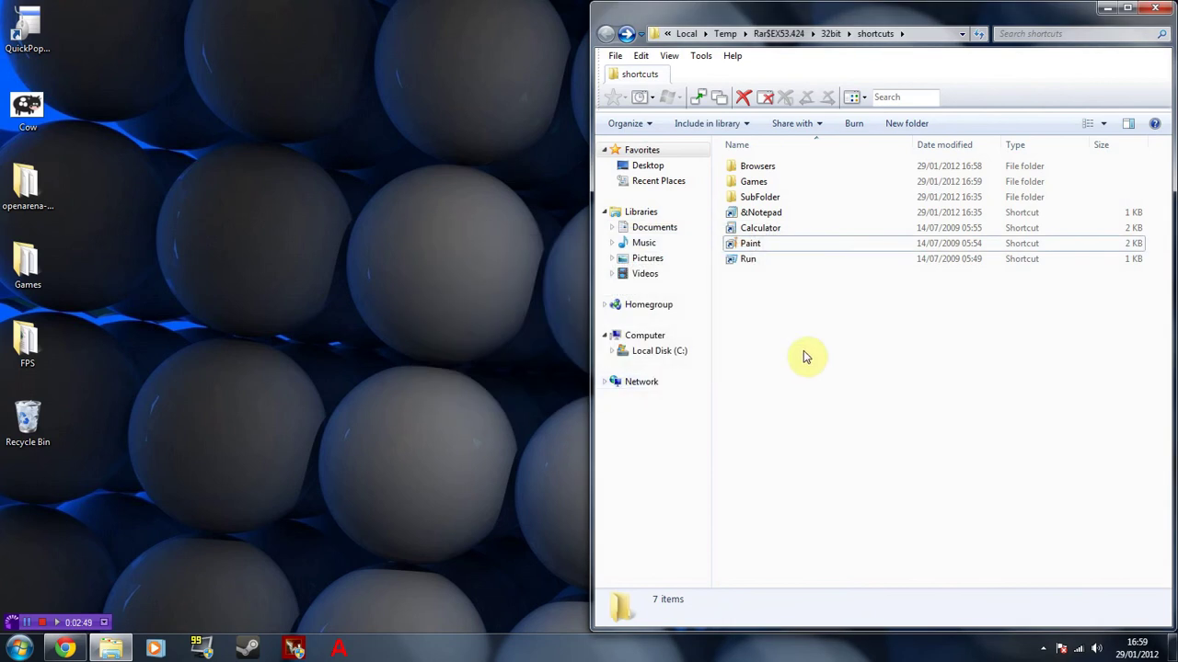
pyautogui.click(777, 212)
pyautogui.click(763, 243)
pyautogui.click(762, 259)
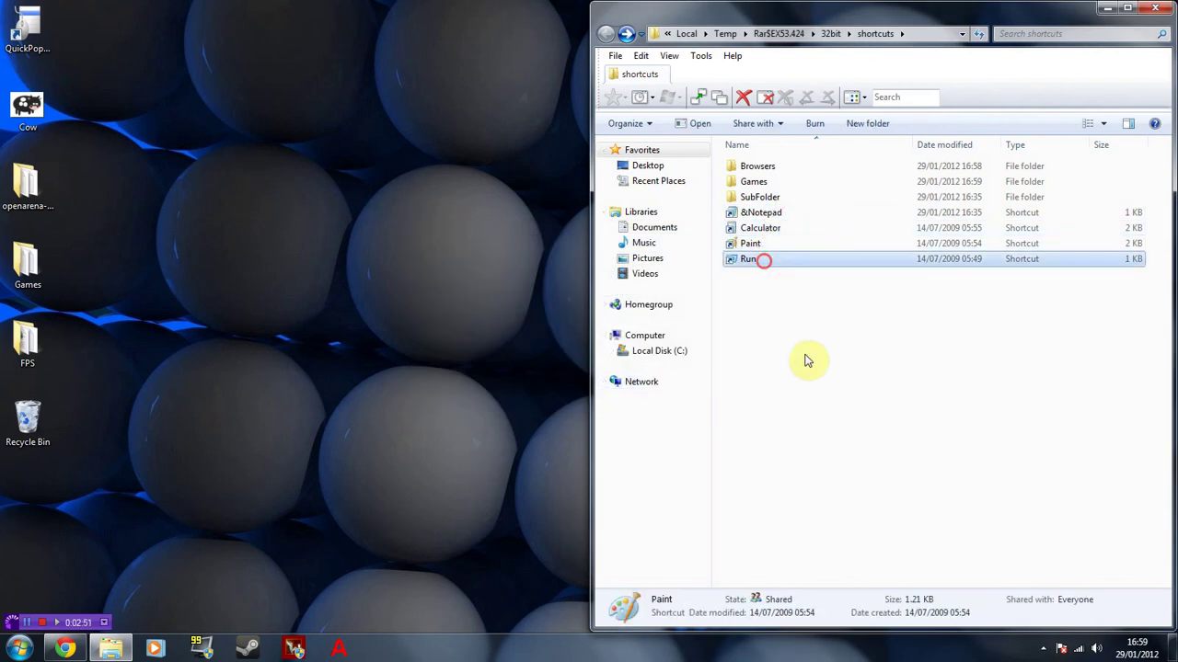
pyautogui.click(808, 368)
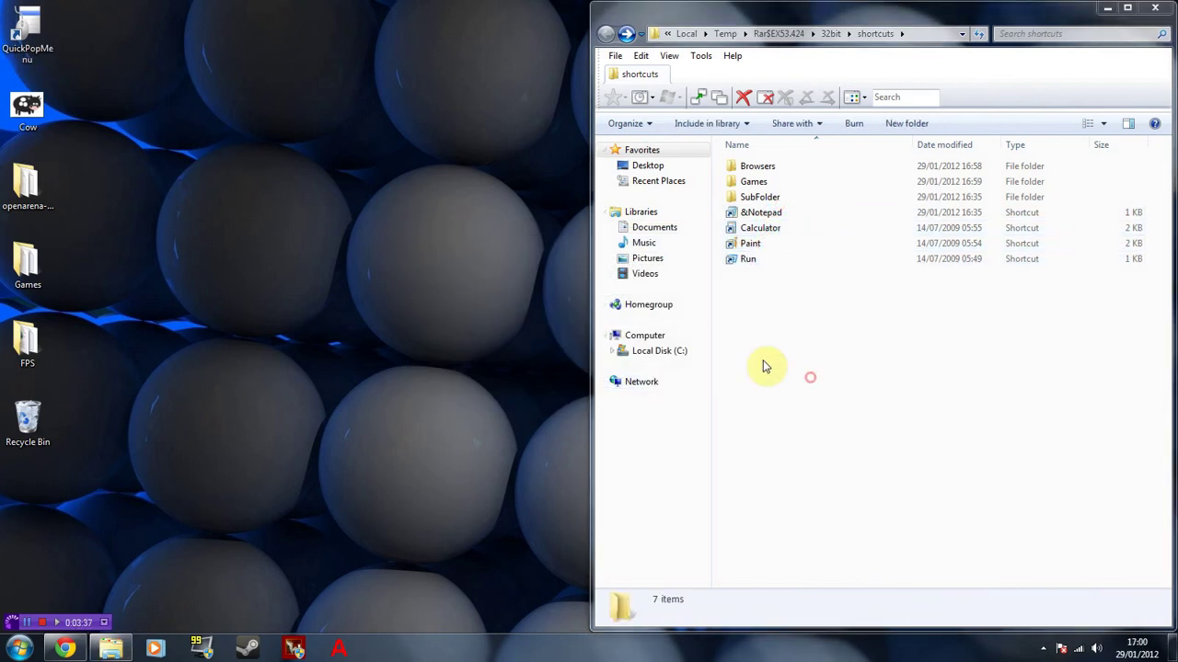
pyautogui.middleClick(312, 255)
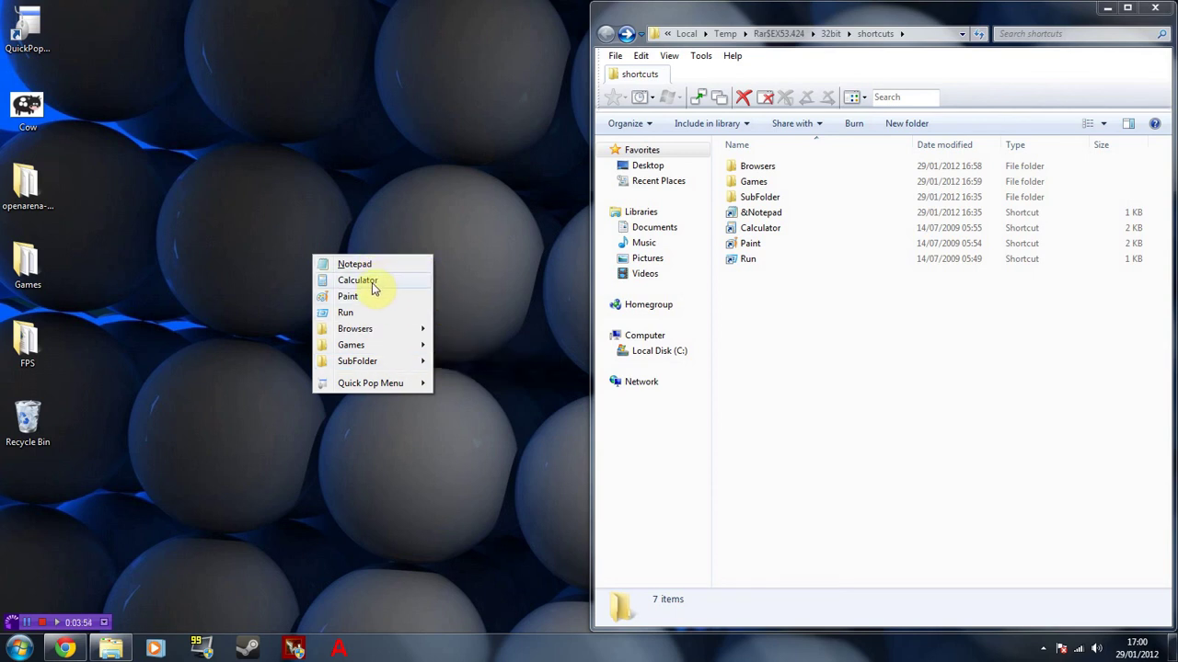
pyautogui.click(328, 212)
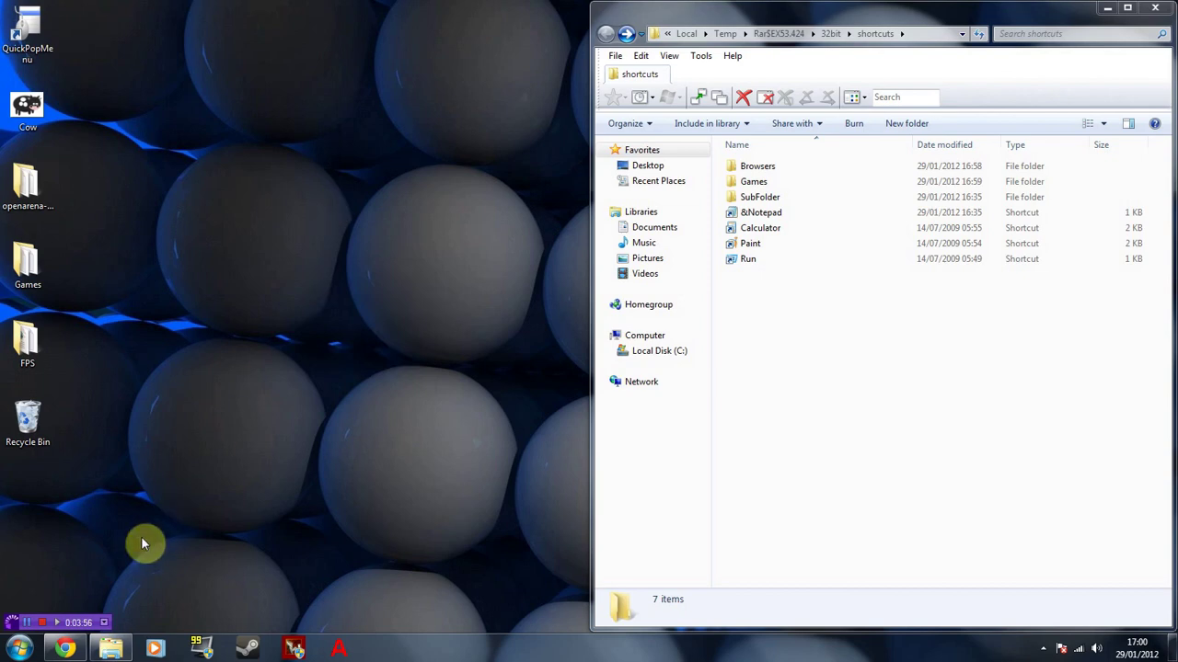
pyautogui.click(64, 649)
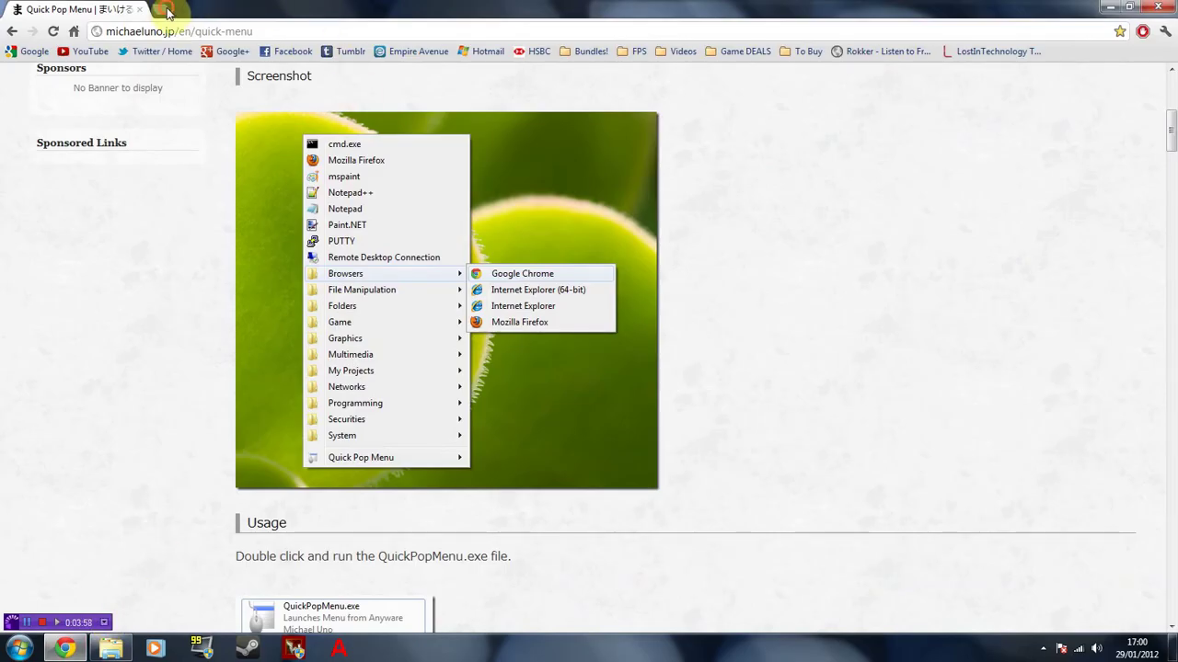
pyautogui.click(167, 11)
pyautogui.click(31, 52)
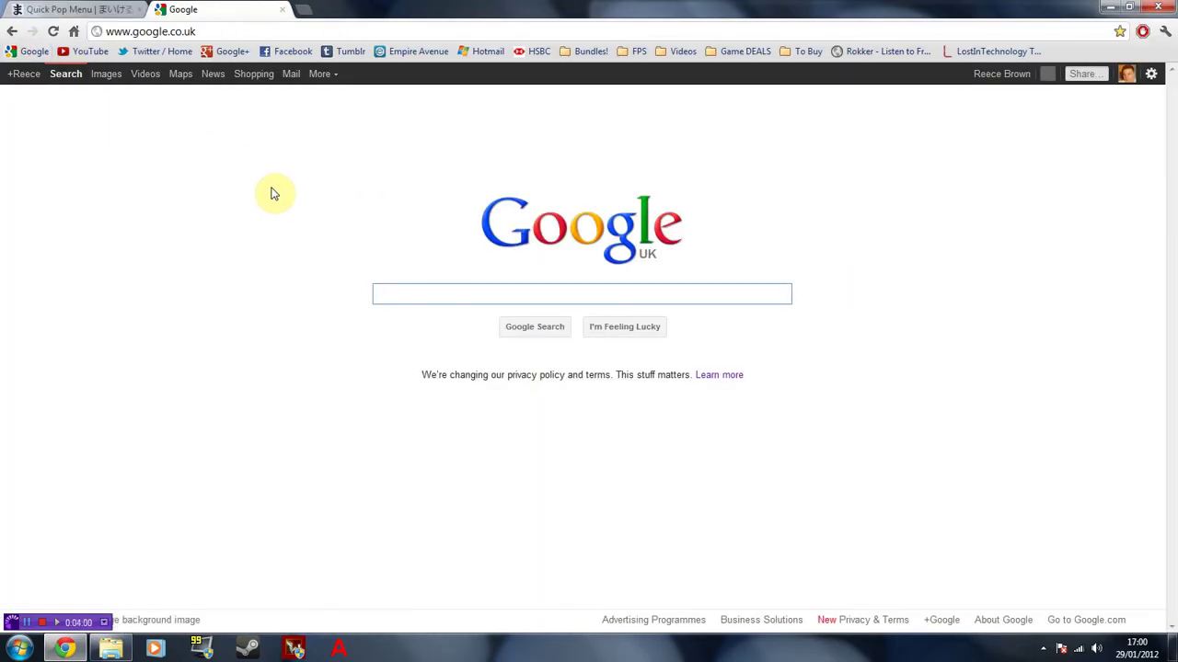
pyautogui.middleClick(273, 194)
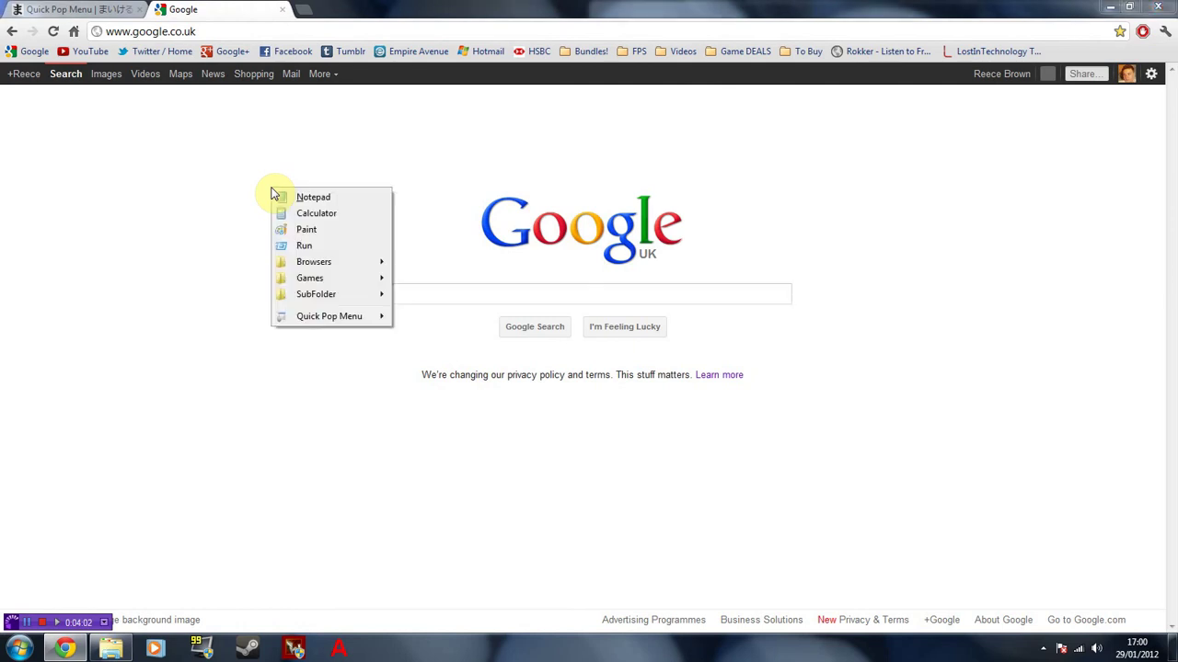
pyautogui.click(280, 197)
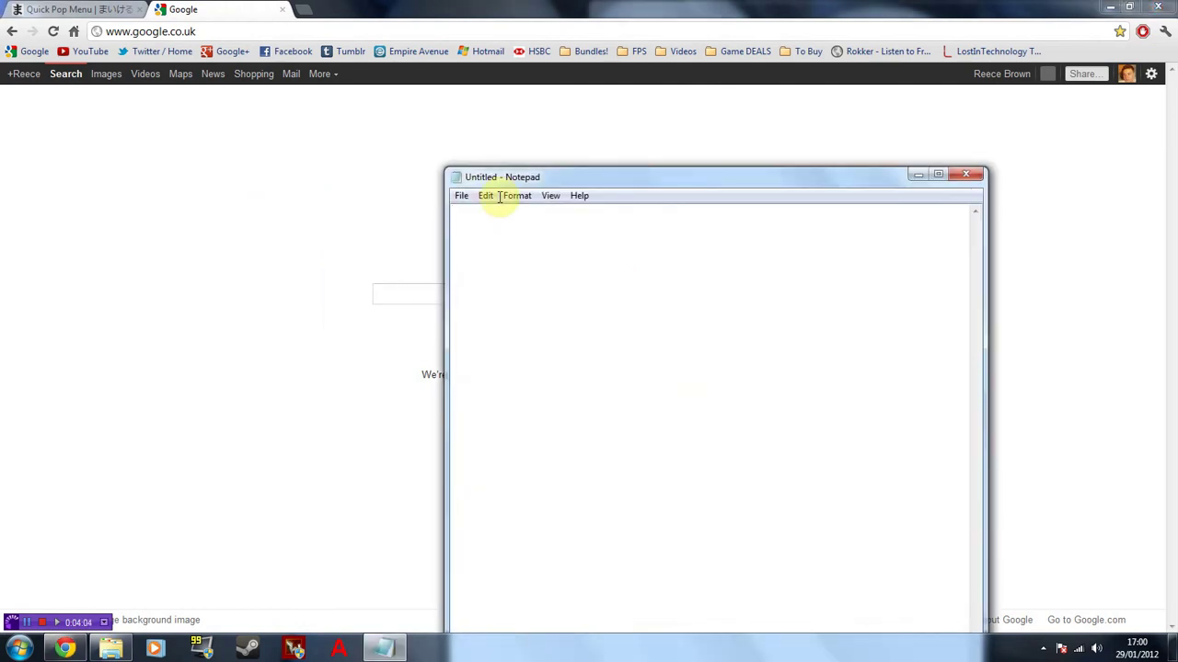
pyautogui.click(966, 177)
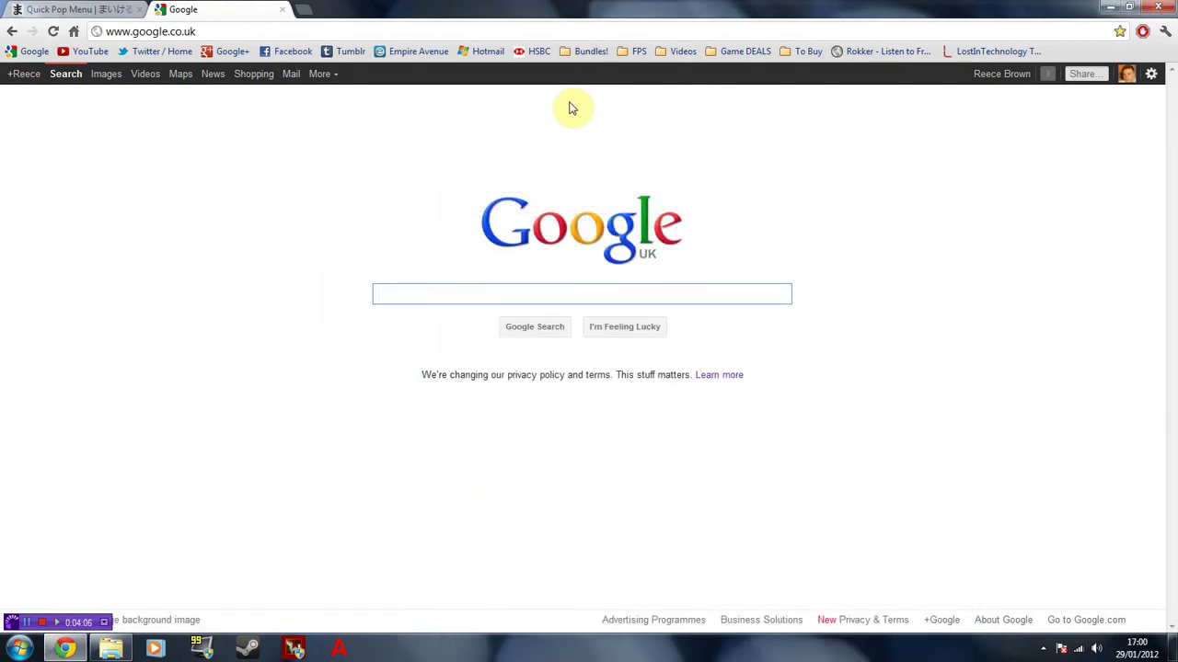
pyautogui.click(285, 9)
pyautogui.click(1110, 8)
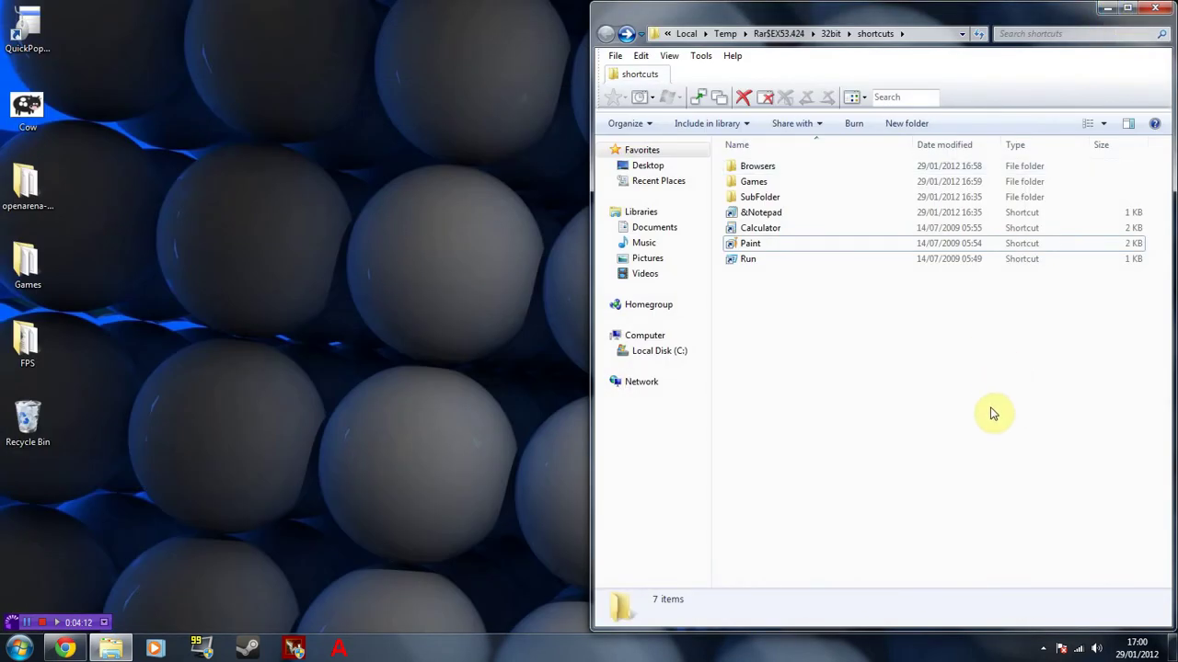
# Step: Choose Arrange Shortcuts from the Quick Pop Menu tray icon to open the shortcuts folder
pyautogui.click(1043, 649)
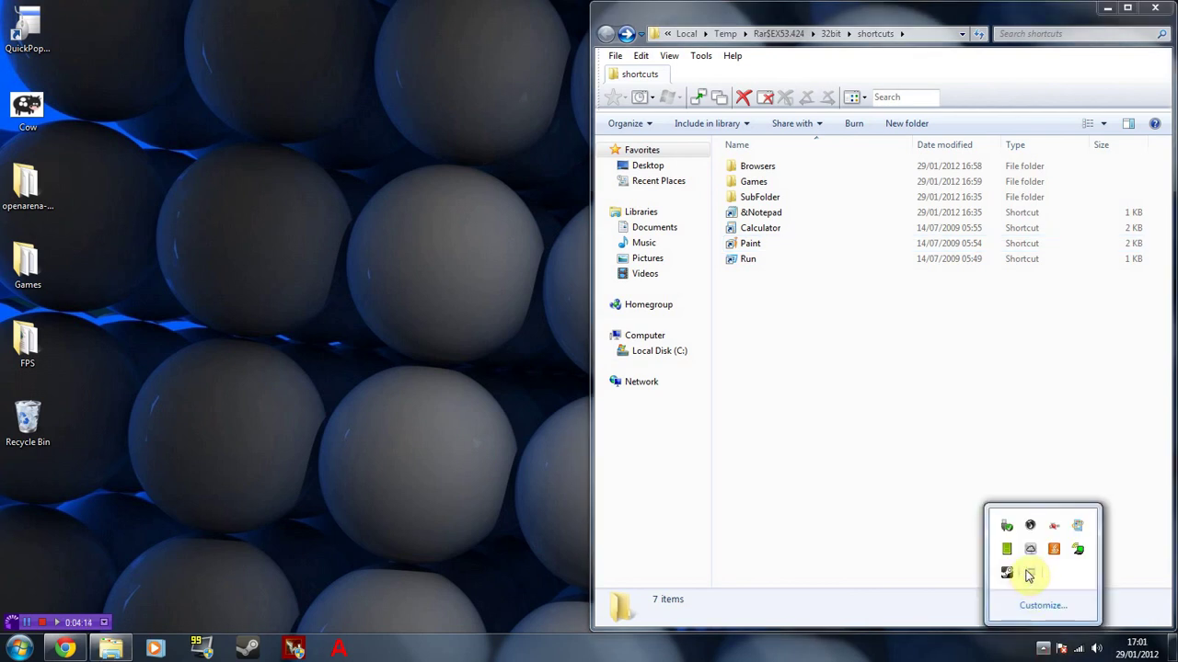
pyautogui.rightClick(1031, 573)
pyautogui.moveTo(1069, 520)
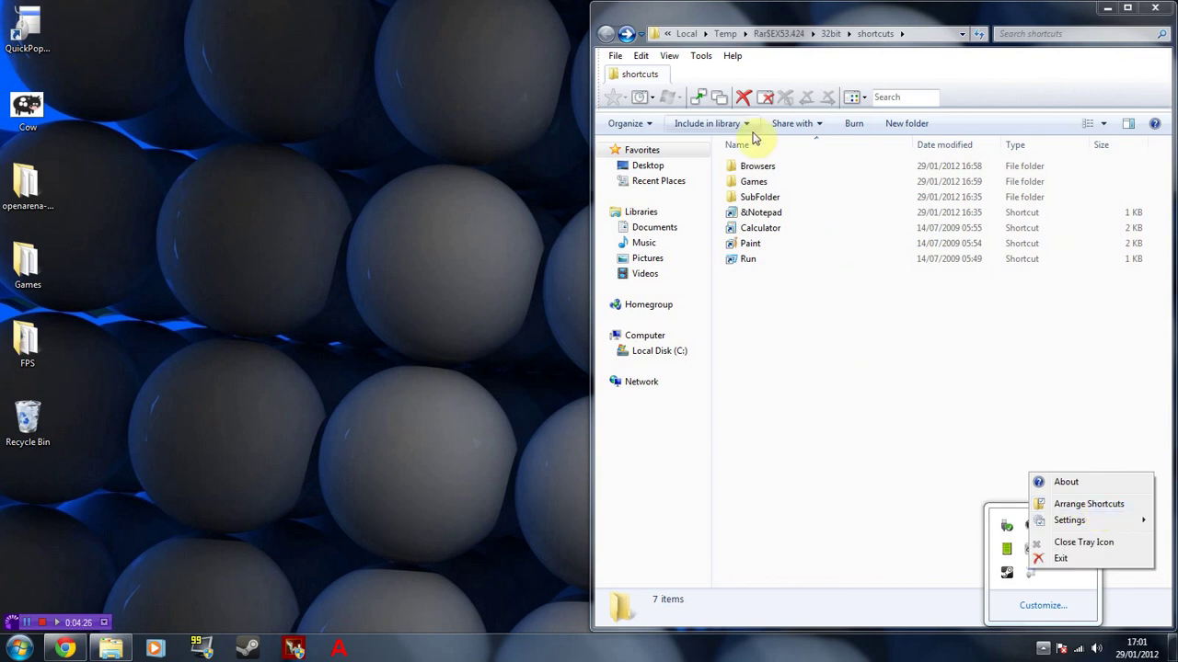
pyautogui.click(1073, 508)
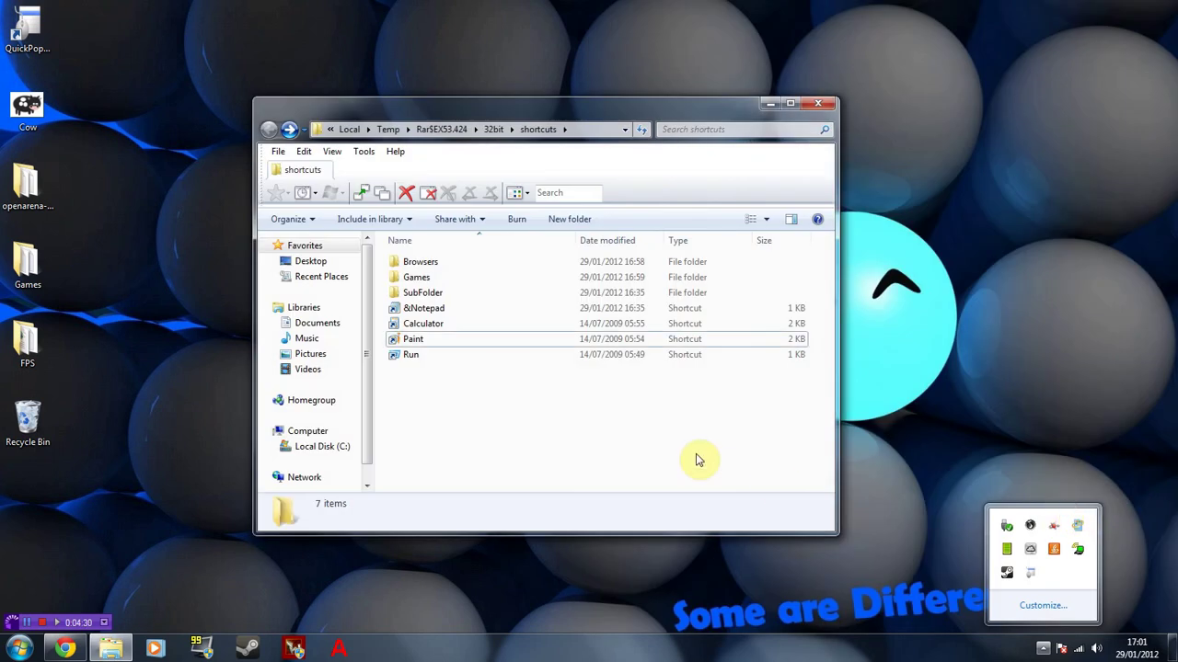
# Step: Close the shortcuts folder window and dismiss the desktop's right-click menu
pyautogui.click(811, 100)
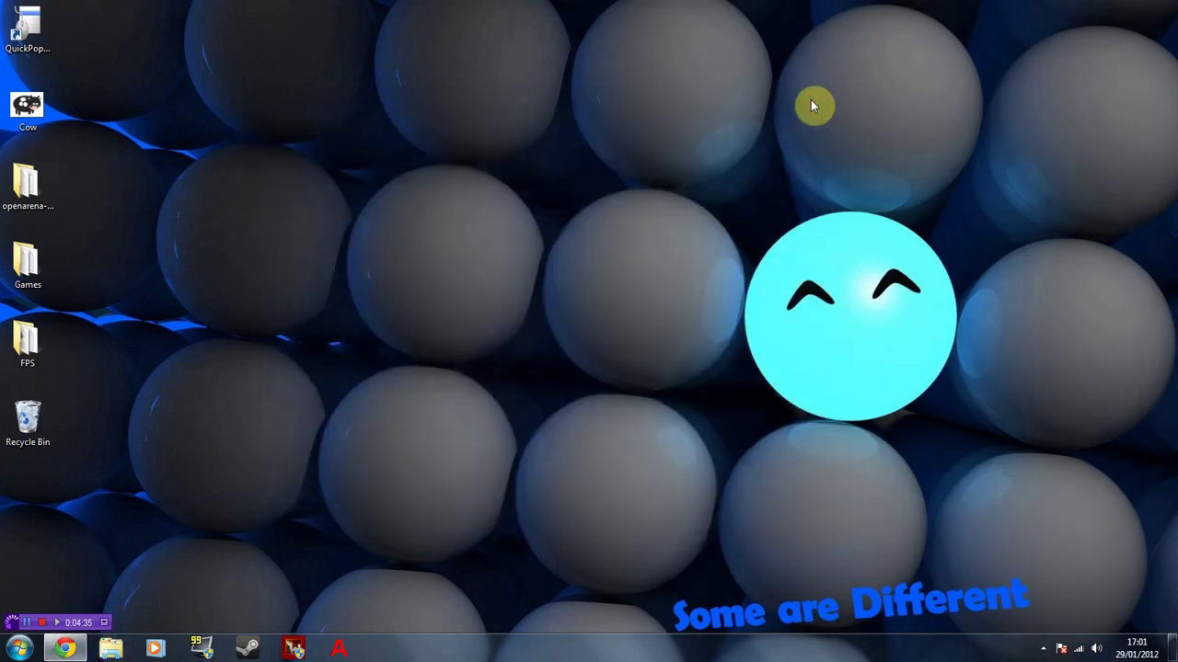
pyautogui.rightClick(527, 169)
pyautogui.click(487, 209)
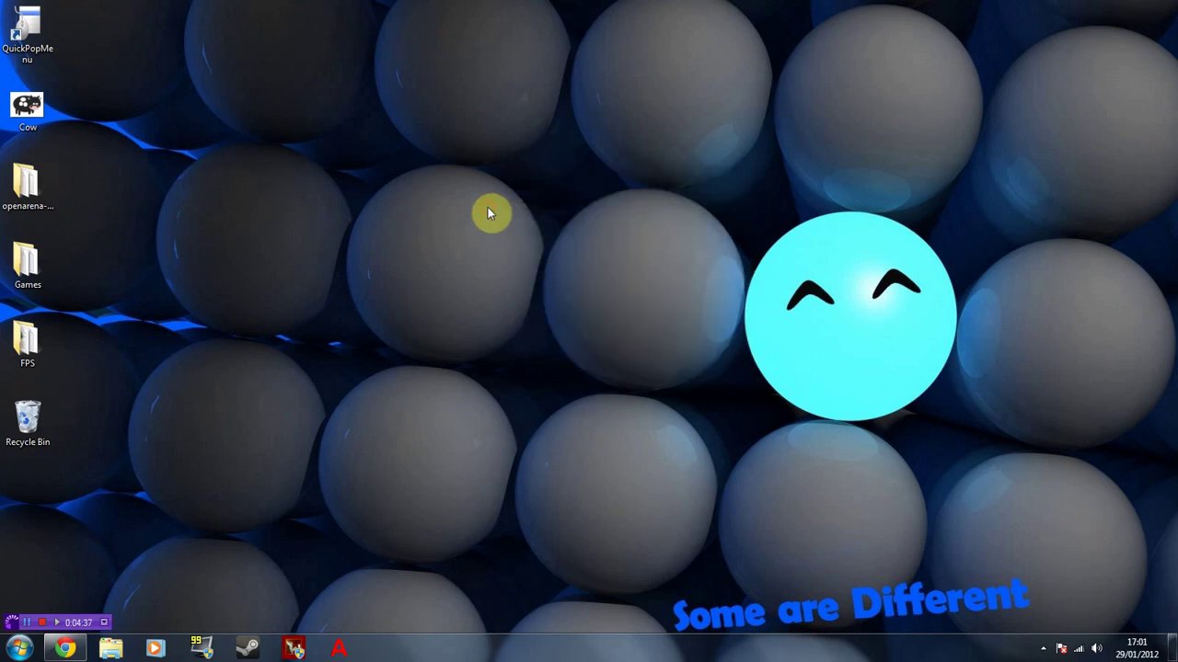